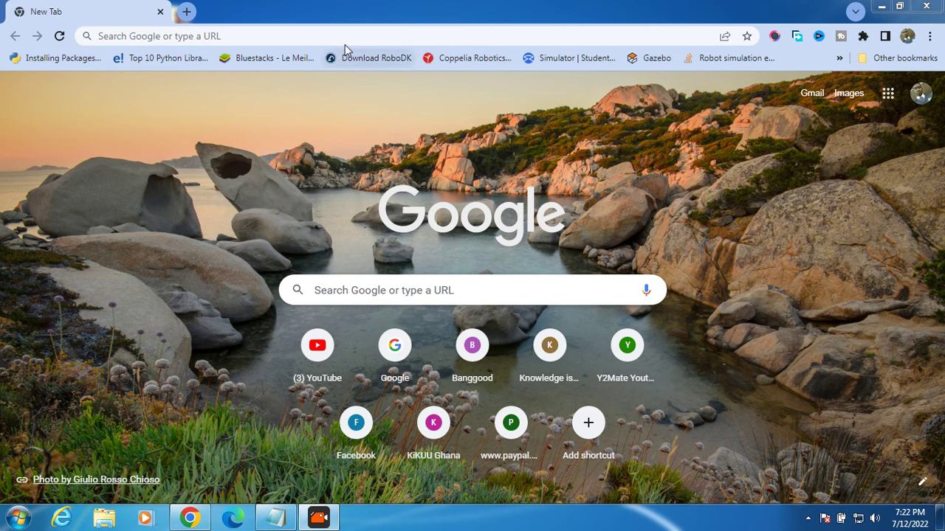
# - Load the ultrahostghana.com homepage in Chrome using the address bar's autocomplete suggestion
pyautogui.click(393, 36)
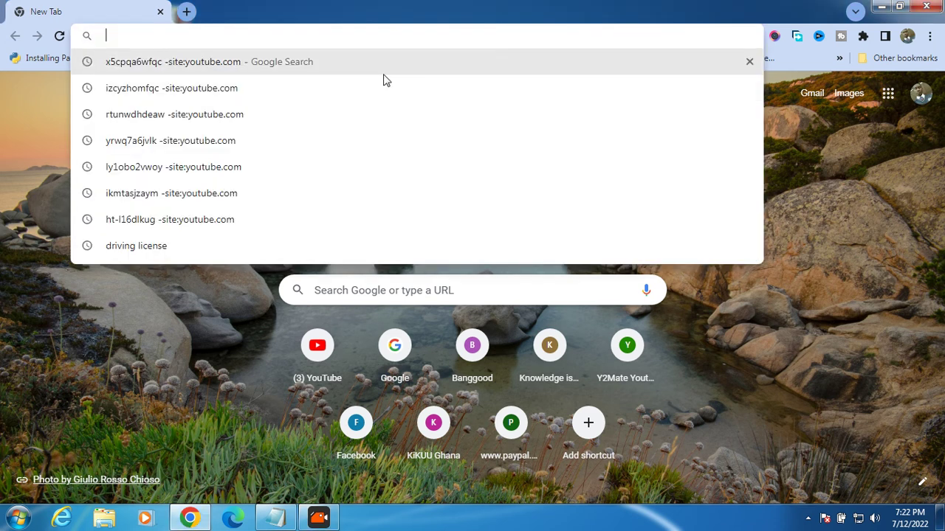
pyautogui.write('ultra')
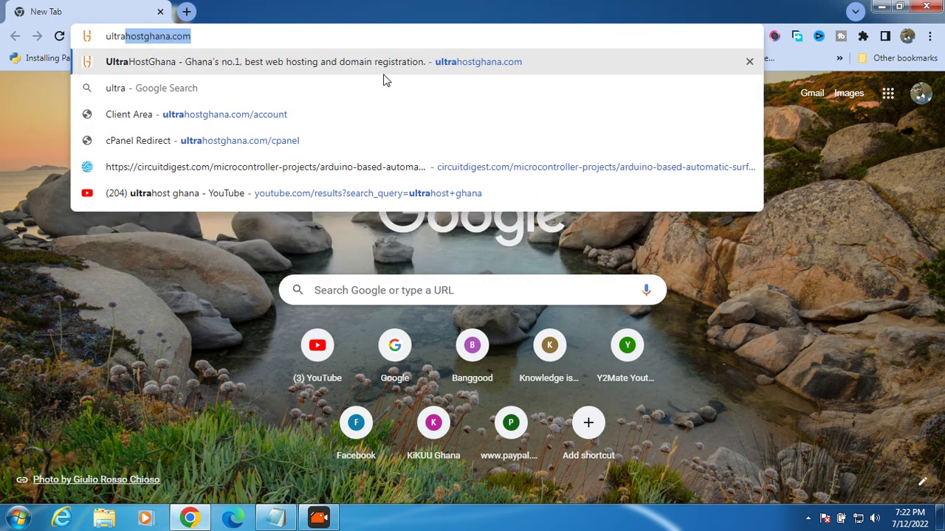
pyautogui.click(388, 35)
pyautogui.press('Return')
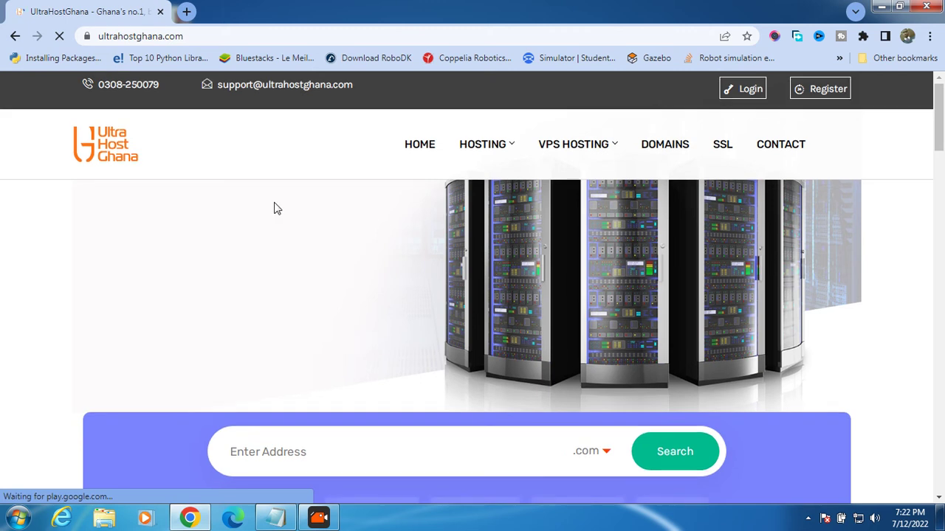
pyautogui.scroll(-14, 273, 207)
pyautogui.scroll(-8, 273, 208)
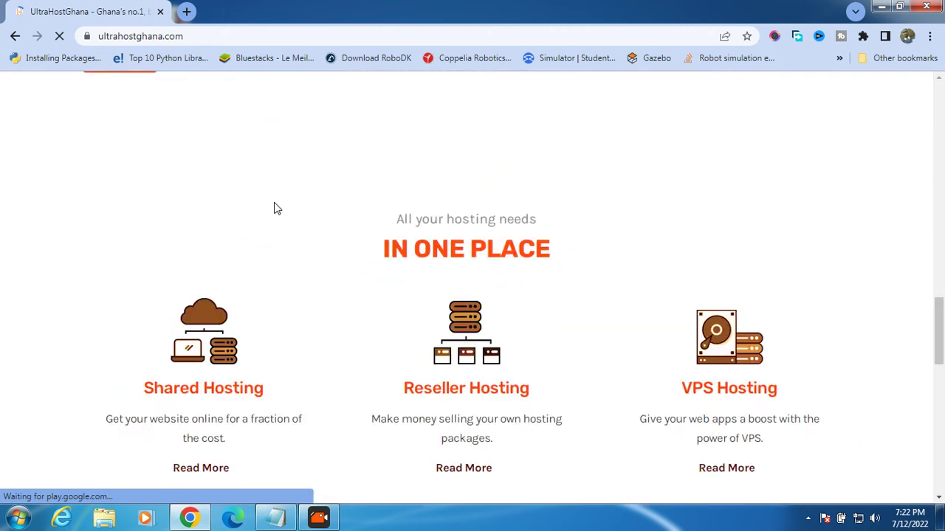
pyautogui.scroll(9, 274, 208)
pyautogui.scroll(13, 274, 208)
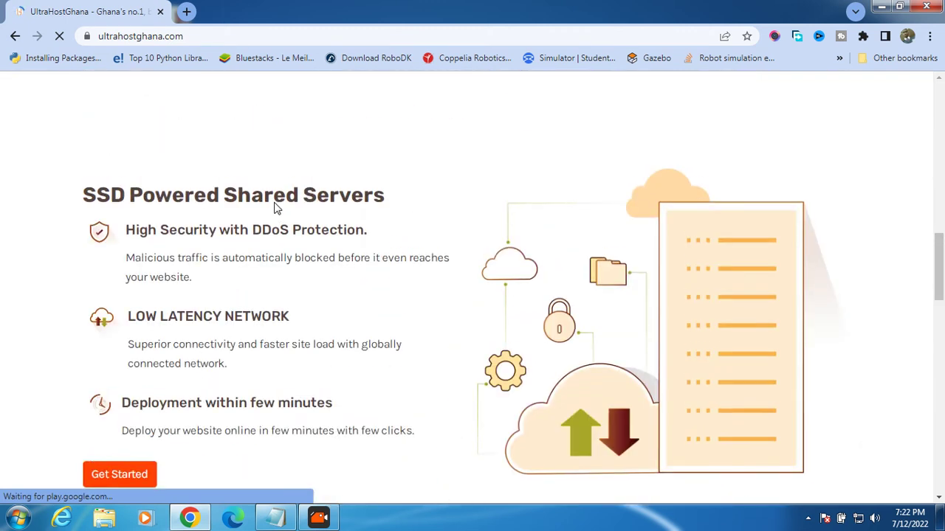
pyautogui.scroll(-1, 274, 209)
pyautogui.scroll(1, 274, 209)
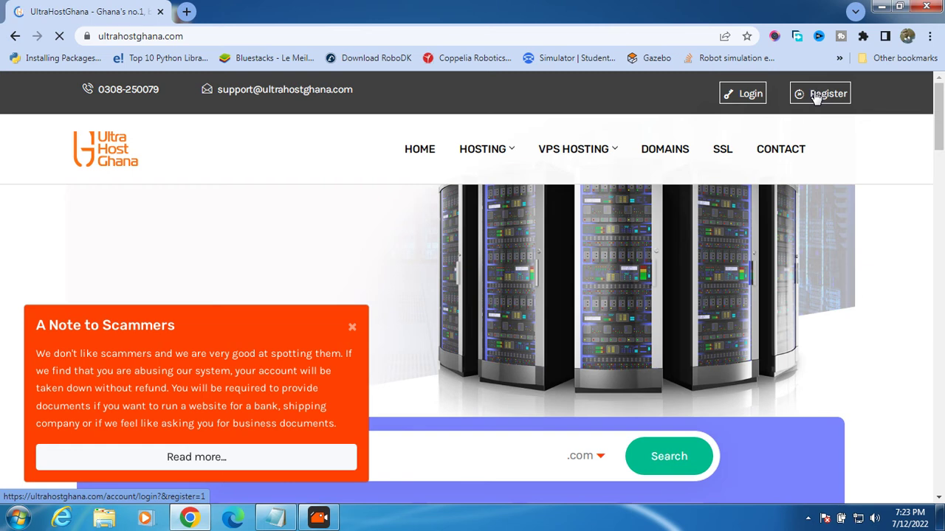
pyautogui.scroll(-5, 524, 172)
pyautogui.scroll(-5, 524, 171)
pyautogui.scroll(10, 524, 171)
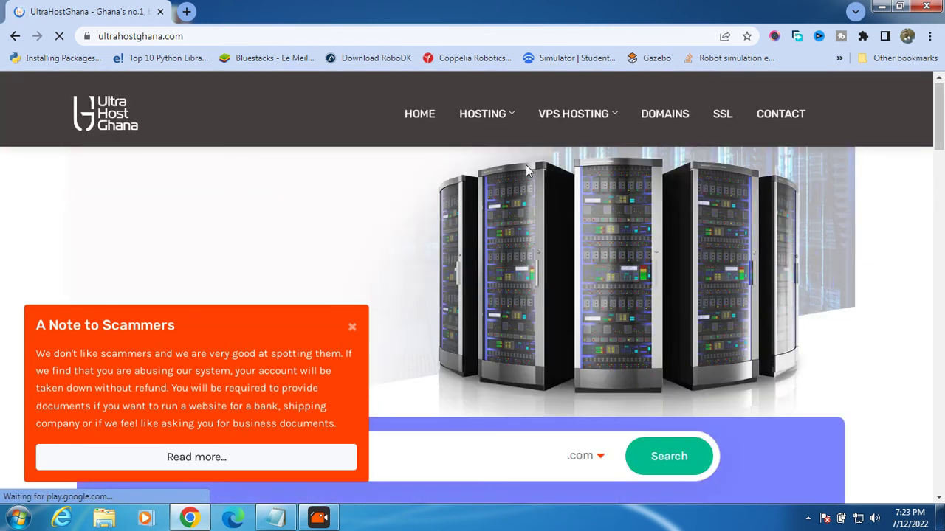
pyautogui.moveTo(583, 164)
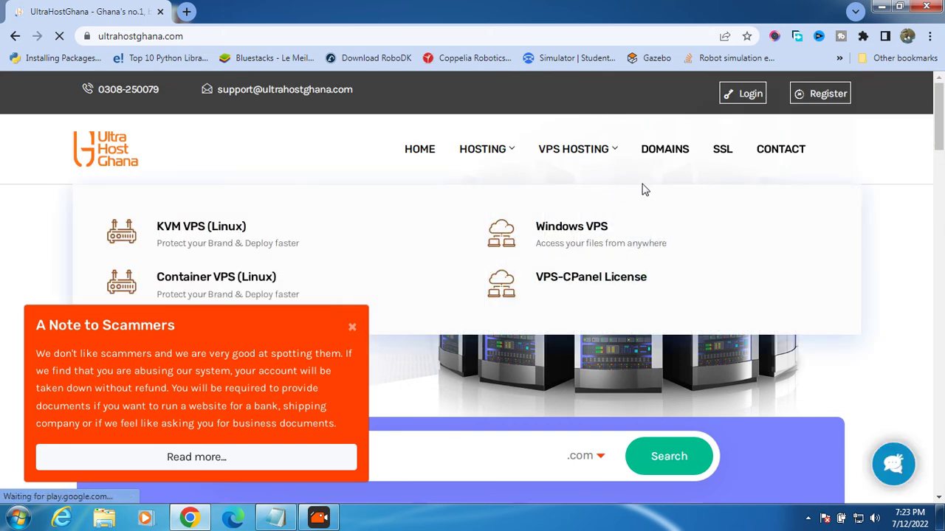
# - Go to the Register page and look over the 'Create an account with us' form
pyautogui.click(472, 415)
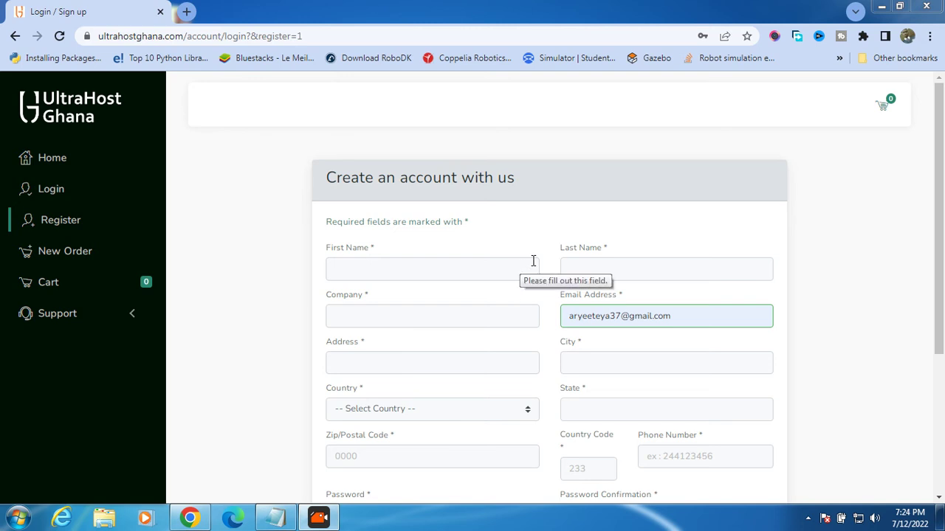
pyautogui.scroll(-3, 628, 212)
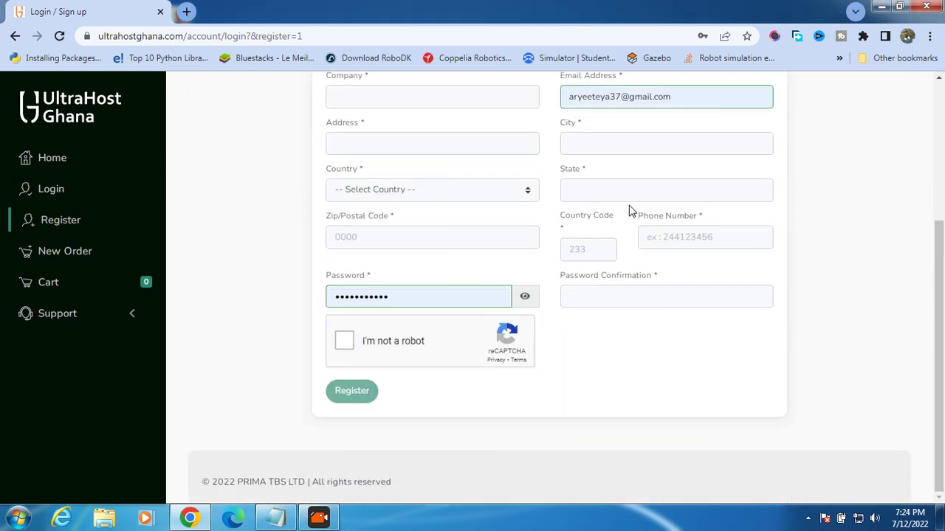
pyautogui.scroll(2, 629, 212)
pyautogui.scroll(-1, 586, 231)
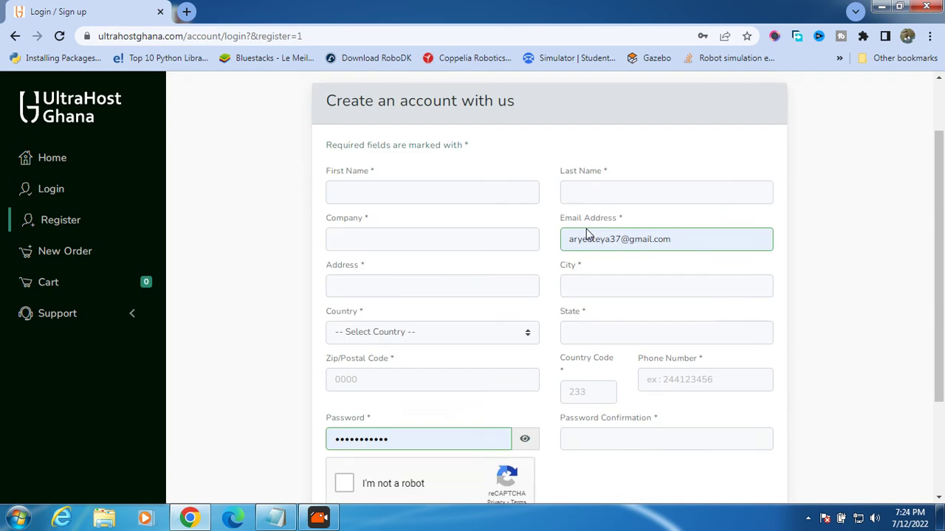
pyautogui.scroll(2, 586, 229)
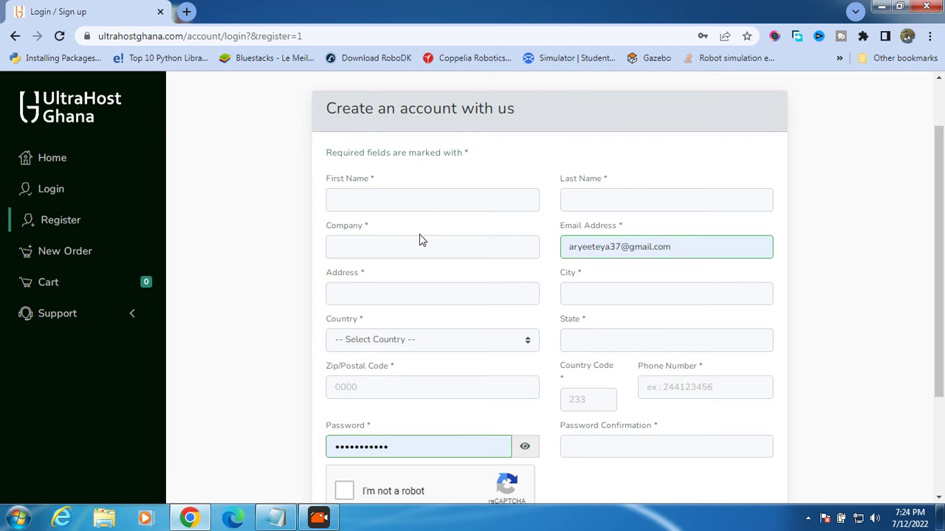
pyautogui.scroll(-1, 439, 237)
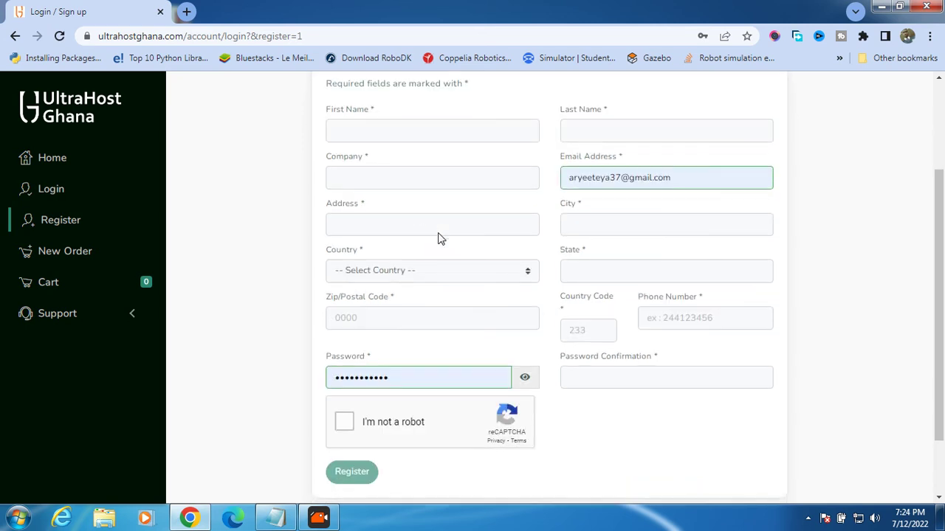
pyautogui.scroll(2, 439, 233)
pyautogui.click(437, 268)
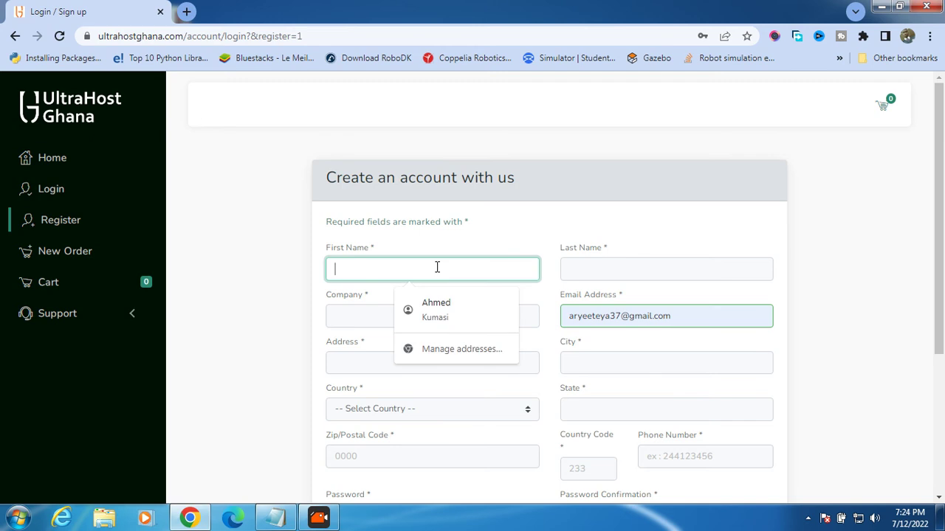
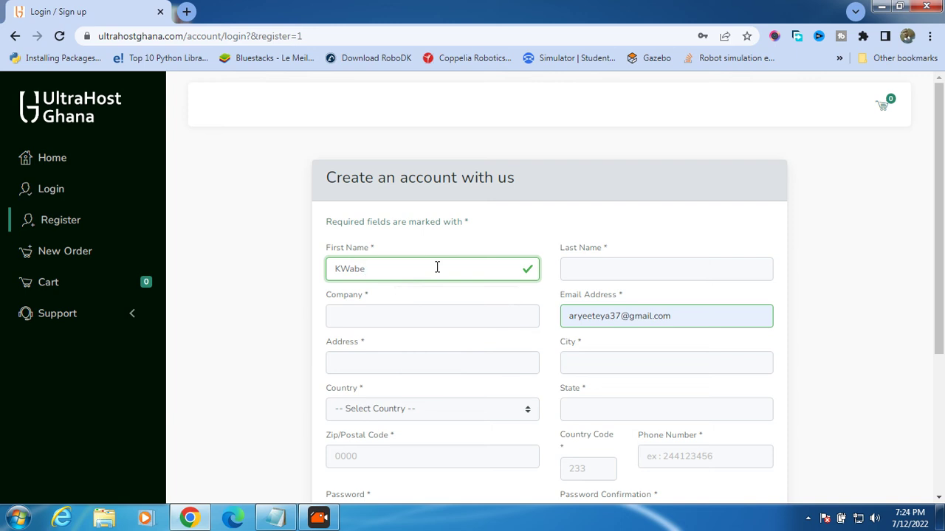
# - Fill in the first name with corrected capitalisation, then the last name and company name
pyautogui.click(350, 269)
pyautogui.press('BackSpace')
pyautogui.press('BackSpace')
pyautogui.write('wa')
pyautogui.click(612, 268)
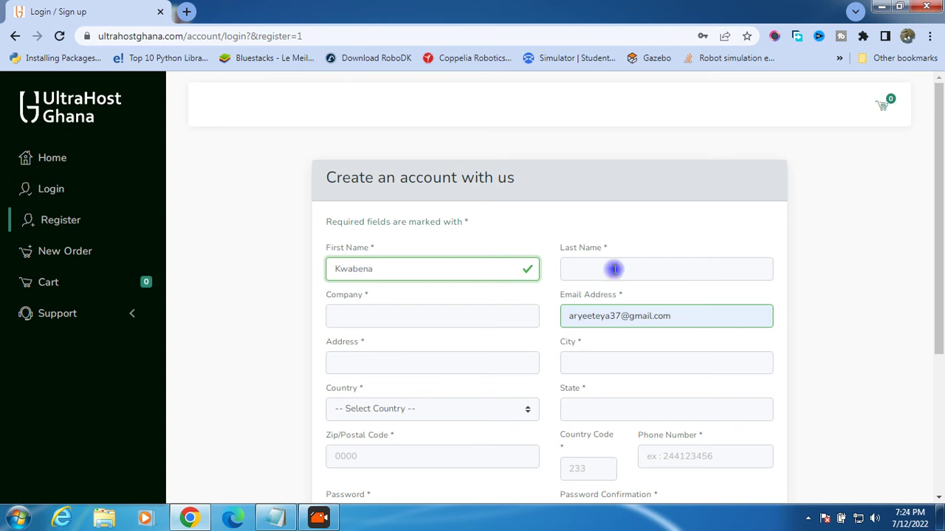
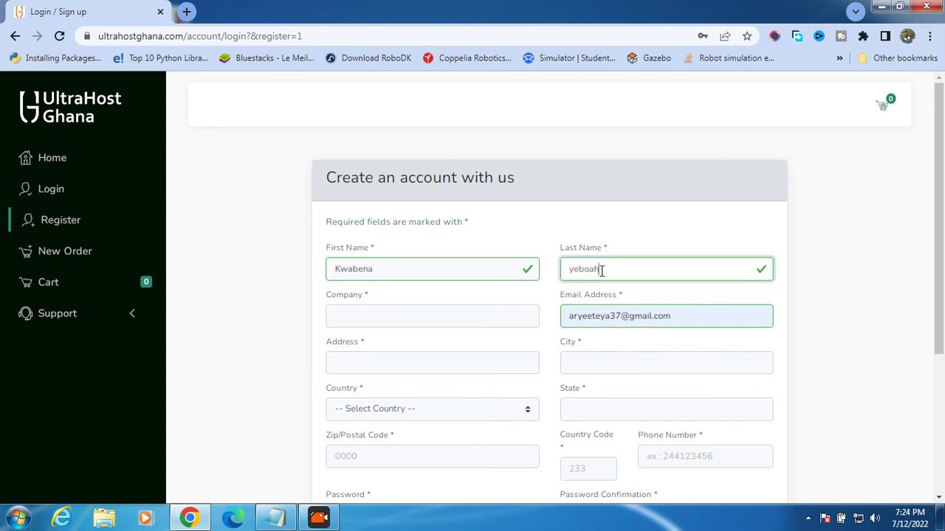
pyautogui.click(483, 318)
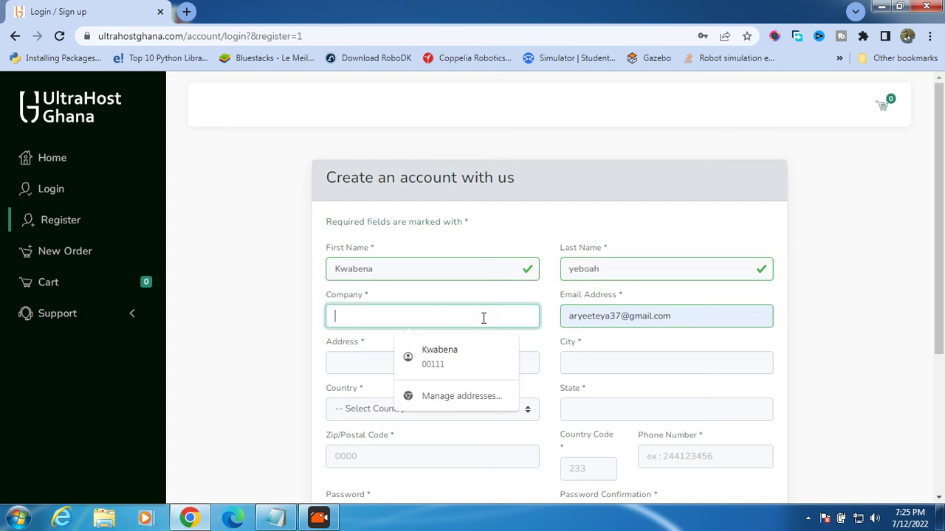
pyautogui.write('kwab')
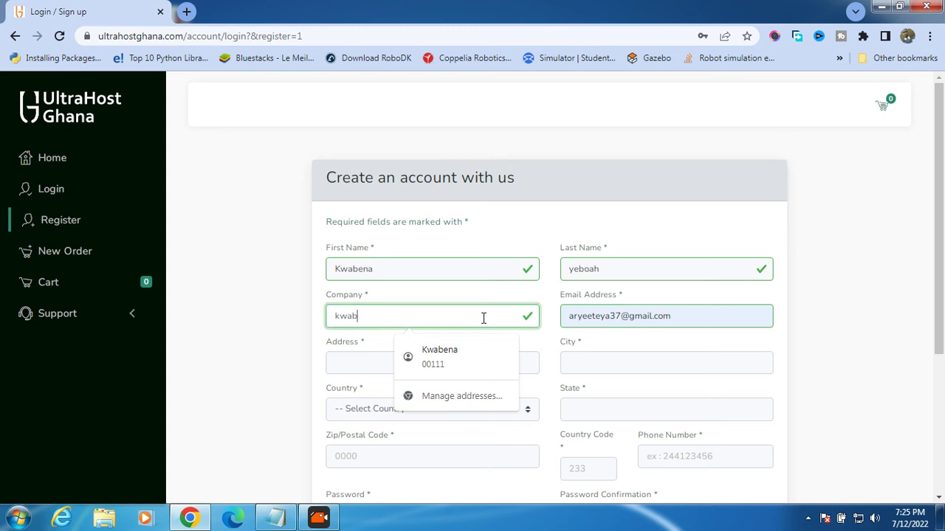
pyautogui.write('enaco')
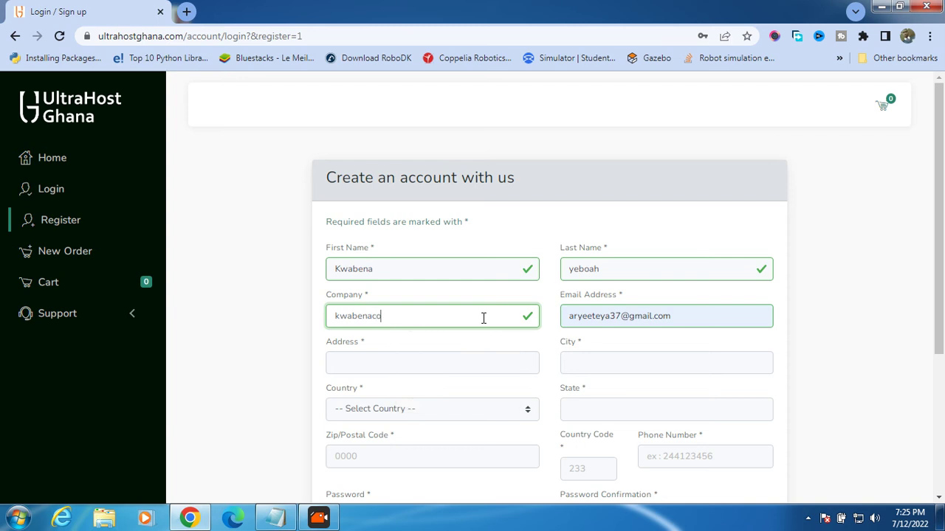
pyautogui.write('.ltd')
# - Correct the digits in the Email Address field
pyautogui.click(622, 315)
pyautogui.press('BackSpace')
pyautogui.press('BackSpace')
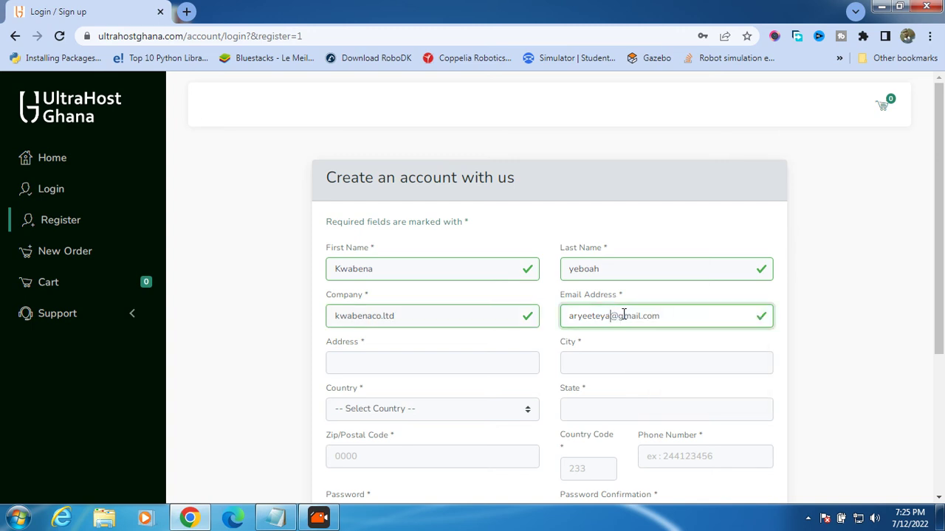
pyautogui.write('40')
pyautogui.scroll(-2, 740, 308)
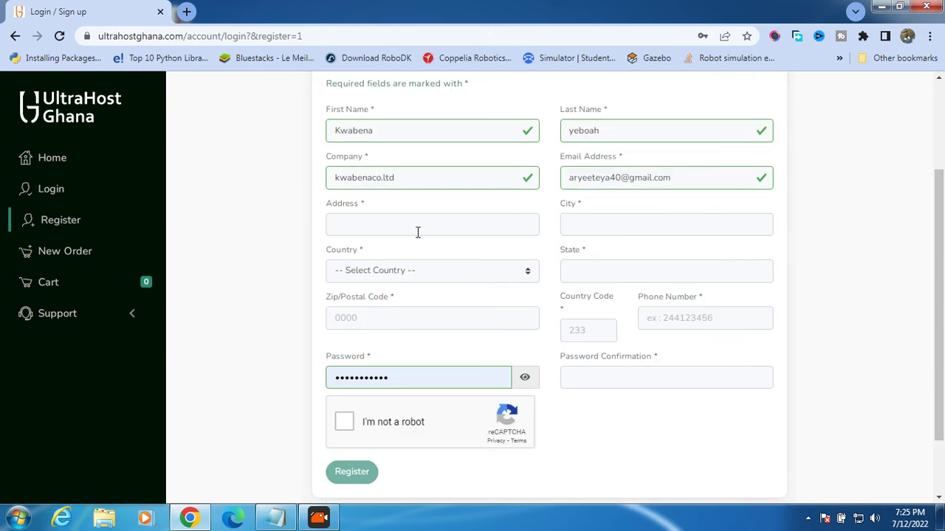
# - Autofill the address details from a saved address and retype the correct phone number
pyautogui.click(417, 231)
pyautogui.click(437, 261)
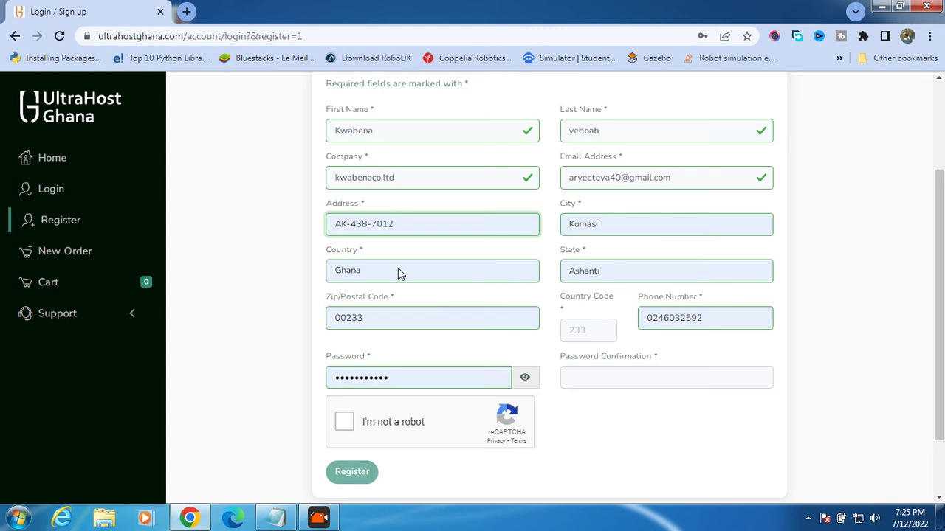
pyautogui.click(705, 321)
pyautogui.press('BackSpace')
pyautogui.press('BackSpace')
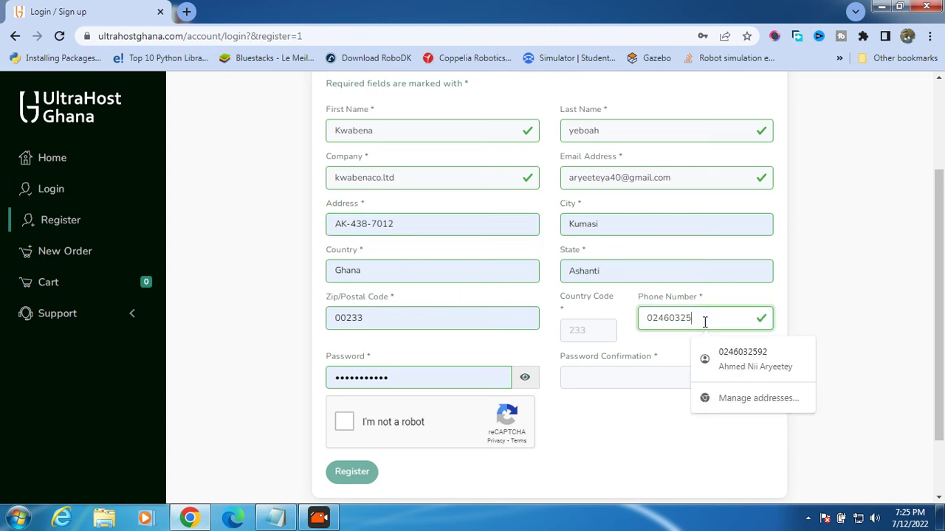
pyautogui.hotkey('ctrl', 'a')
pyautogui.press('BackSpace')
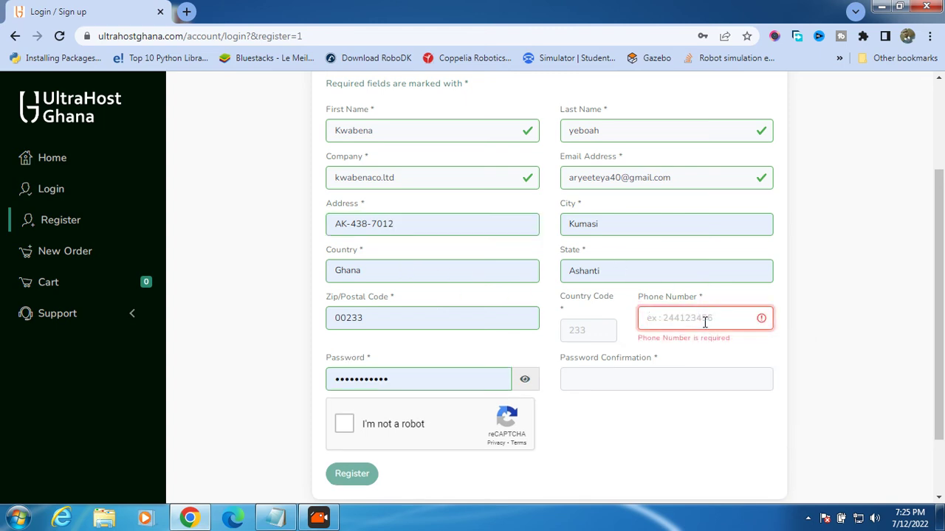
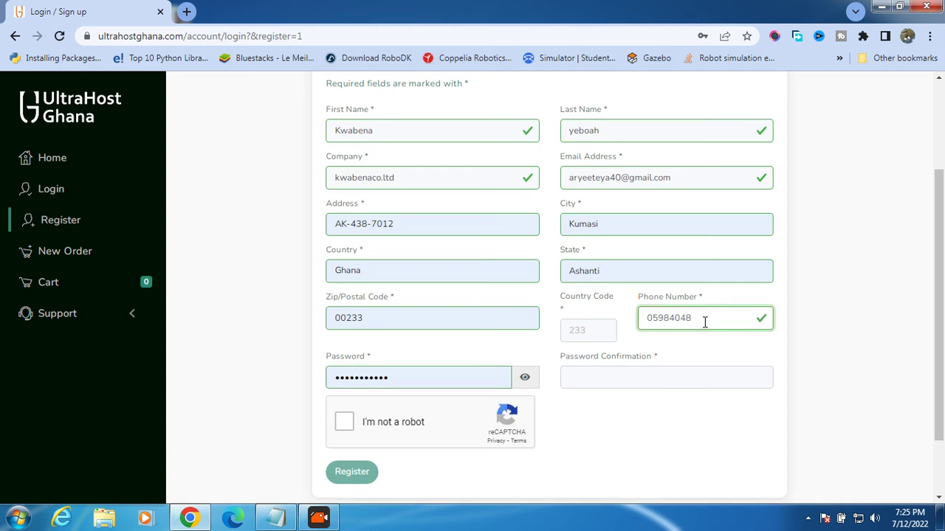
pyautogui.click(788, 334)
# - Enter a matching password and confirmation, then tick the reCAPTCHA 'I'm not a robot' box
pyautogui.scroll(-1, 708, 325)
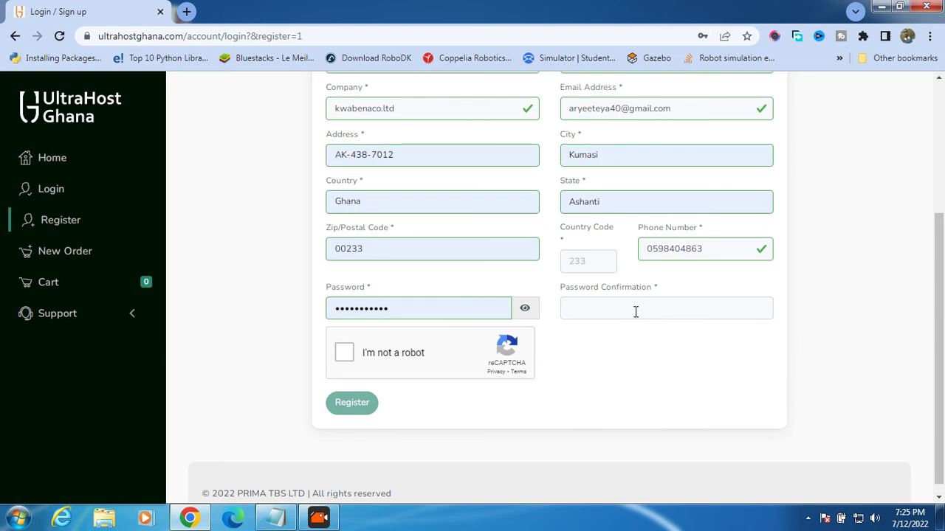
pyautogui.press('BackSpace')
pyautogui.press('BackSpace')
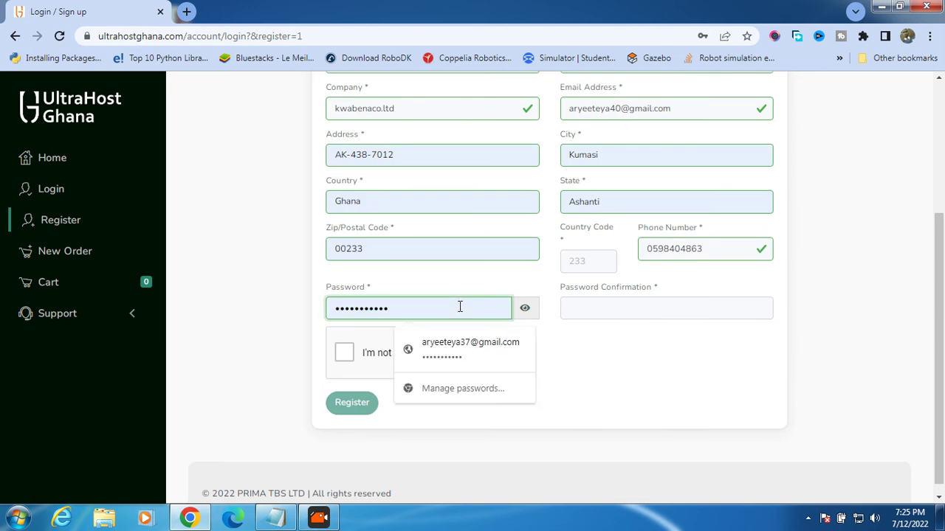
pyautogui.press('BackSpace')
pyautogui.press('BackSpace')
pyautogui.press('BackSpace')
pyautogui.press('BackSpace')
pyautogui.press('BackSpace')
pyautogui.press('BackSpace')
pyautogui.press('BackSpace')
pyautogui.press('BackSpace')
pyautogui.press('BackSpace')
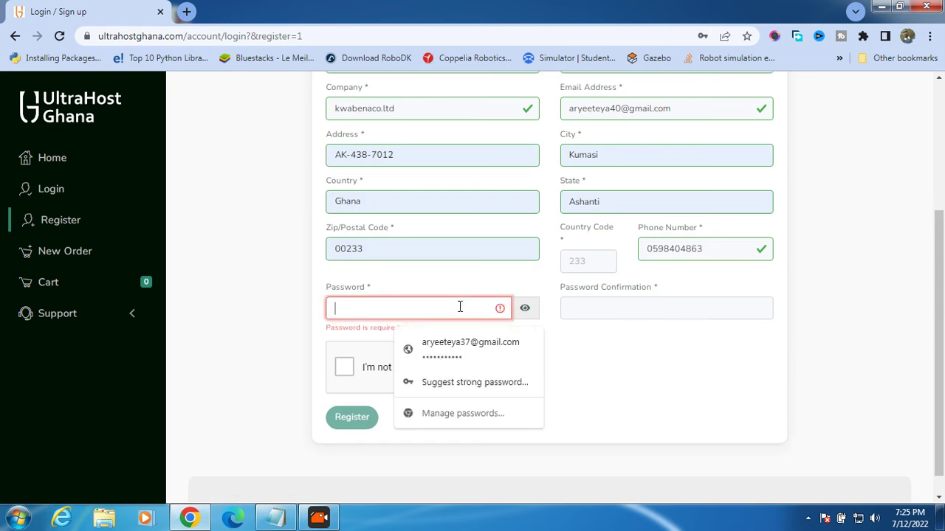
pyautogui.write('••••••••')
pyautogui.click(632, 313)
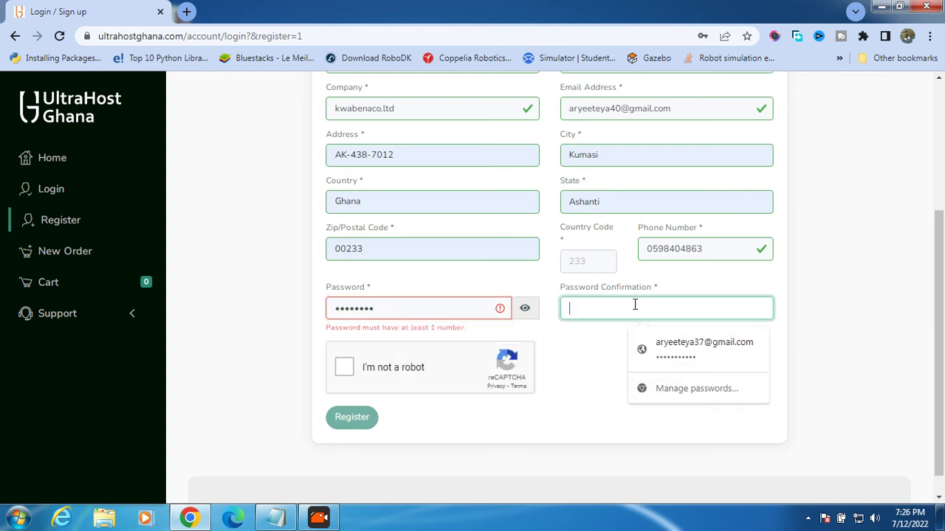
pyautogui.write('••••••••')
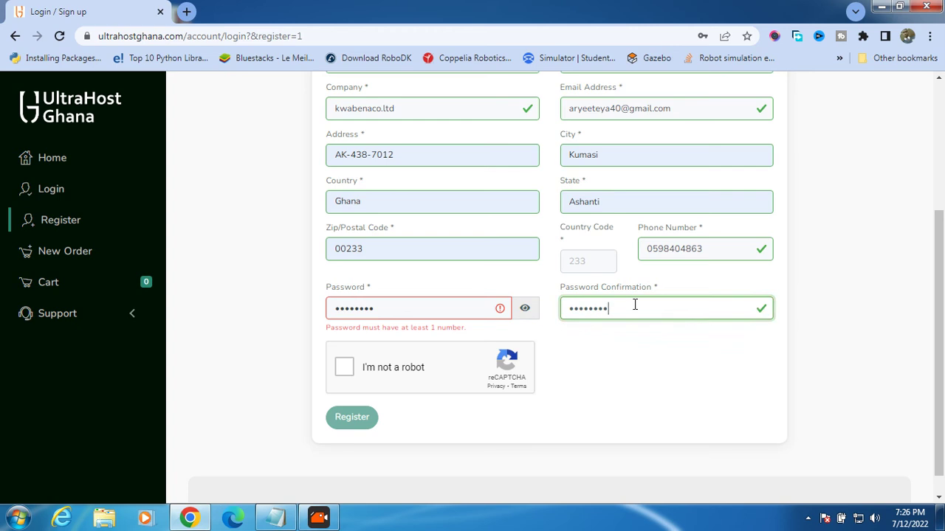
pyautogui.click(481, 310)
pyautogui.press('BackSpace')
pyautogui.press('BackSpace')
pyautogui.press('BackSpace')
pyautogui.press('BackSpace')
pyautogui.press('BackSpace')
pyautogui.press('BackSpace')
pyautogui.press('BackSpace')
pyautogui.press('BackSpace')
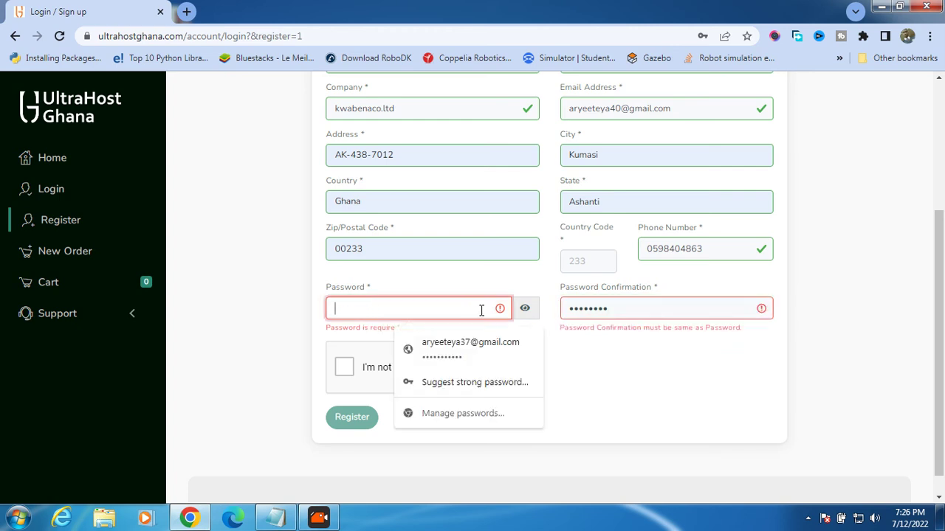
pyautogui.write('••••••••')
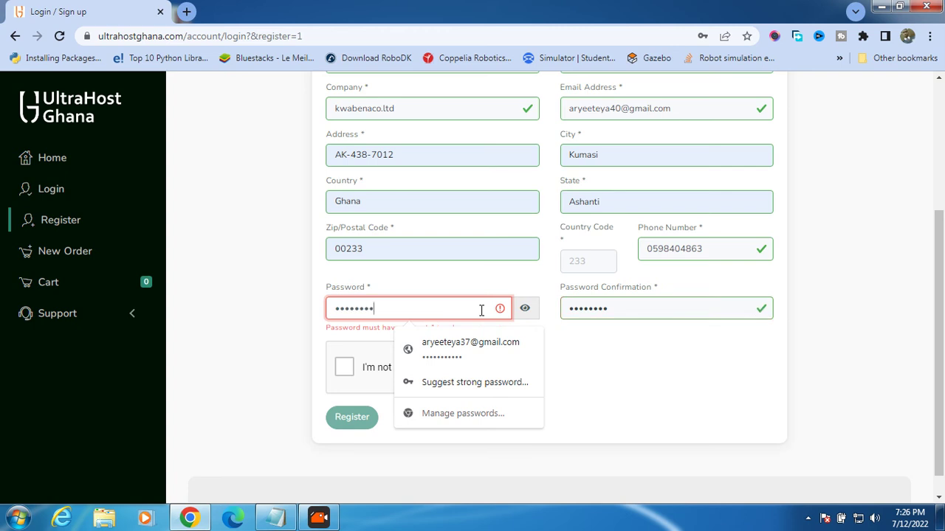
pyautogui.write('•••')
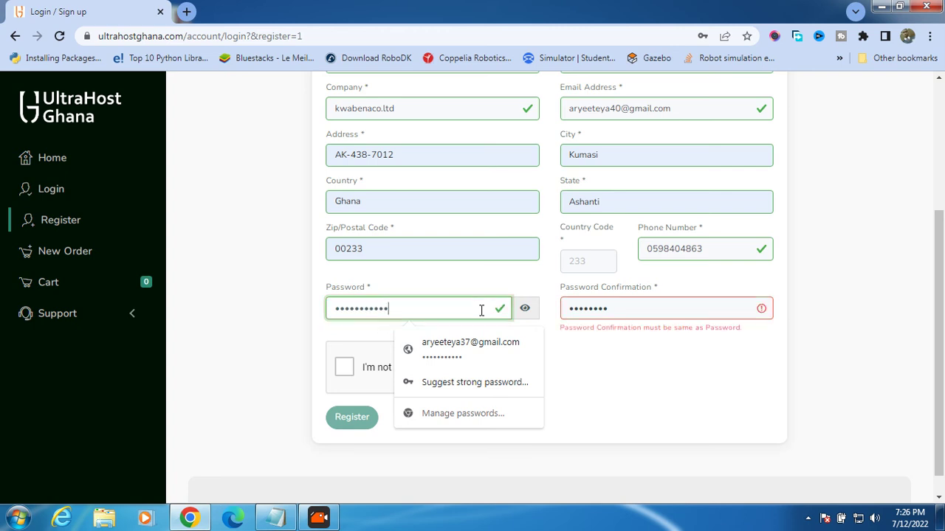
pyautogui.click(623, 308)
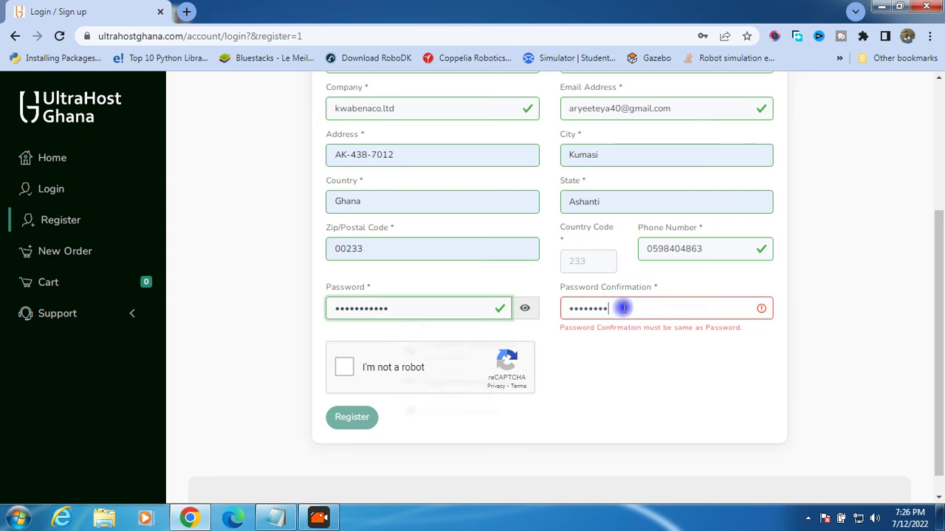
pyautogui.write('•••')
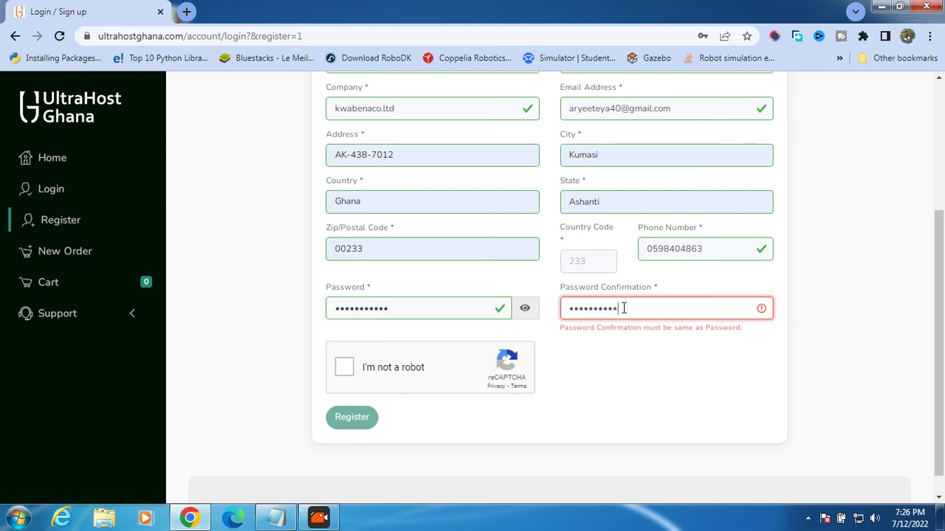
pyautogui.click(344, 353)
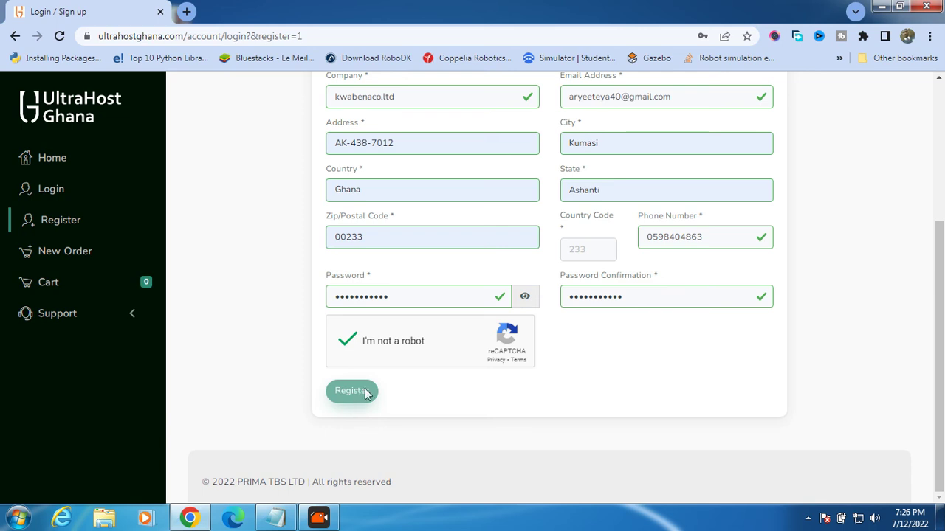
# - Submit the completed registration form with the Register button
pyautogui.click(422, 412)
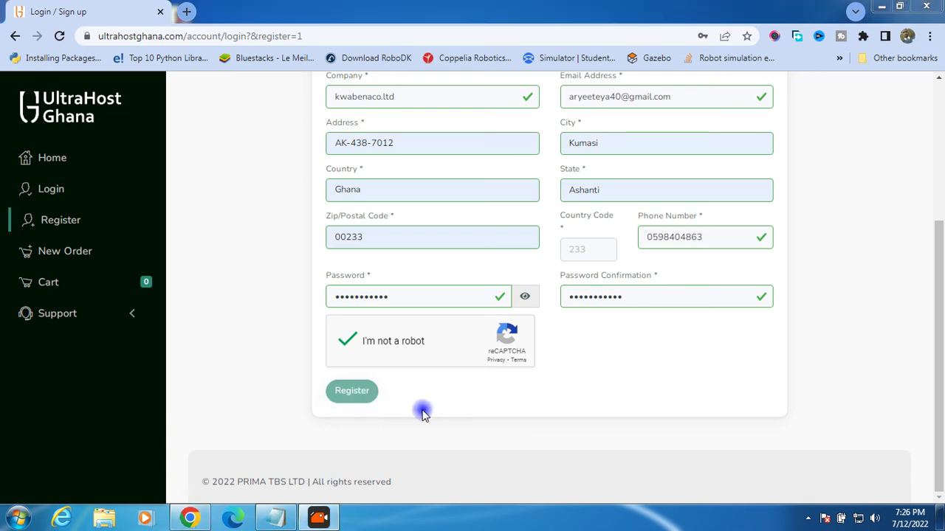
pyautogui.click(359, 395)
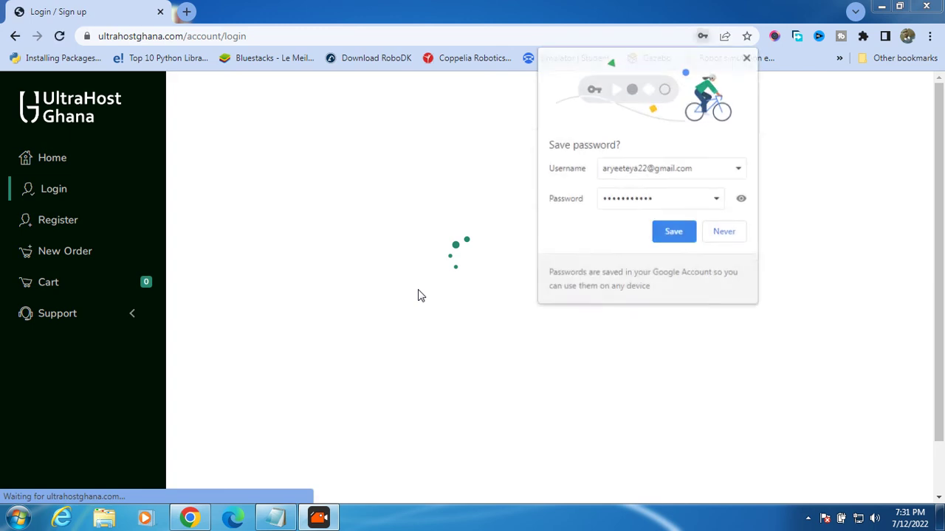
# - Dismiss the save-password bubble, fix the digits in the login e-mail, and log in
pyautogui.click(693, 227)
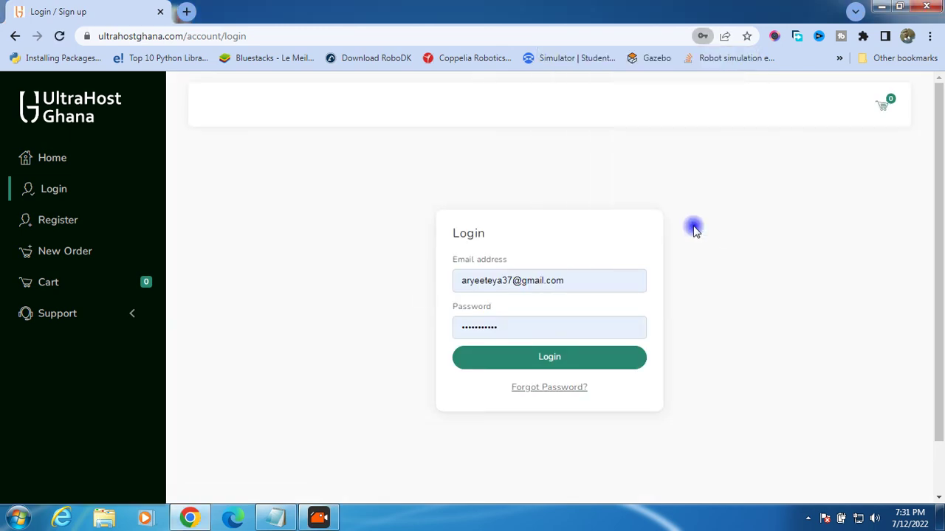
pyautogui.click(512, 282)
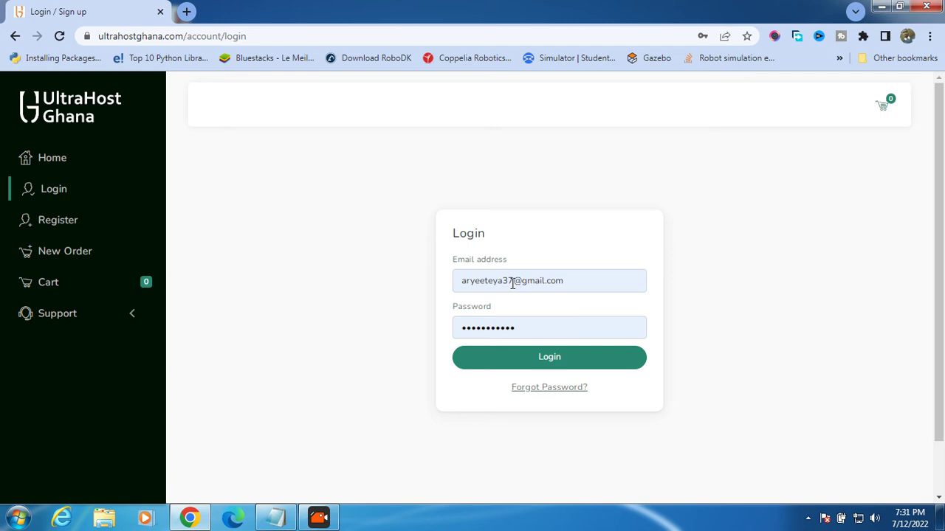
pyautogui.click(514, 280)
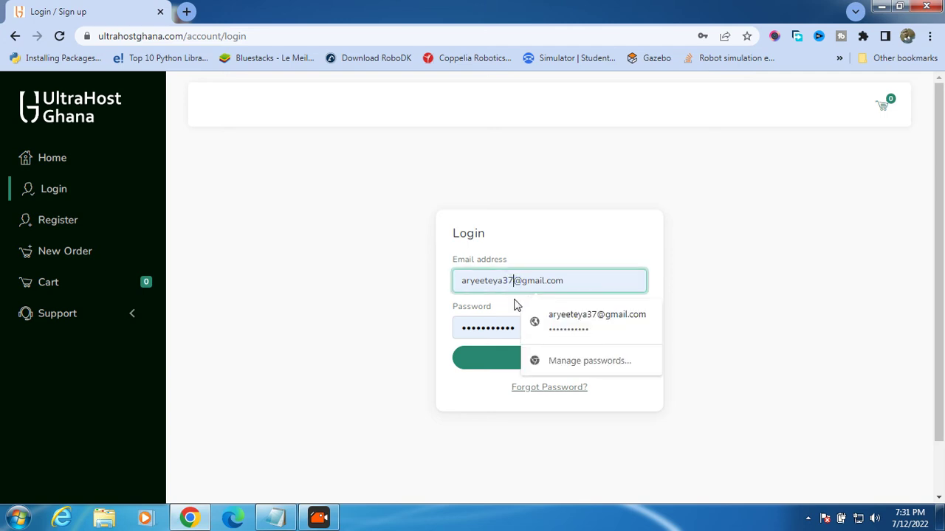
pyautogui.press('BackSpace')
pyautogui.press('BackSpace')
pyautogui.write('22')
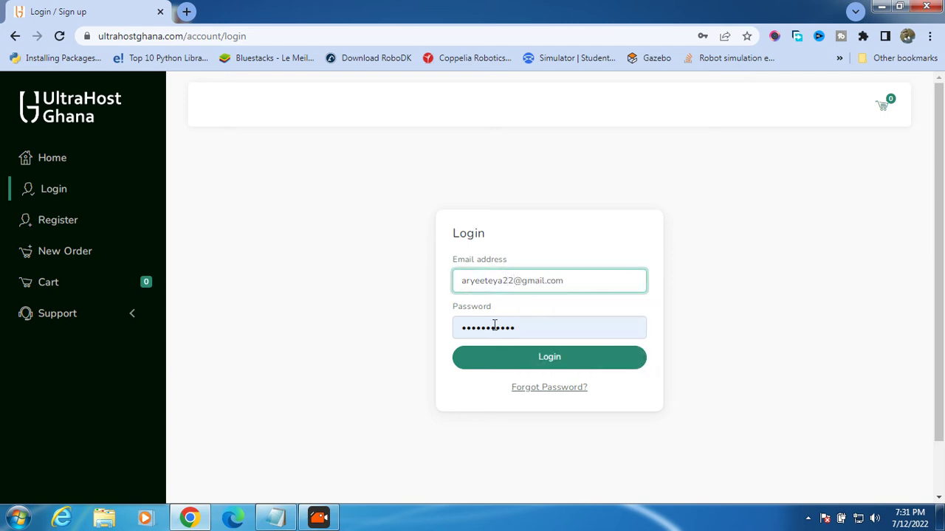
pyautogui.click(529, 358)
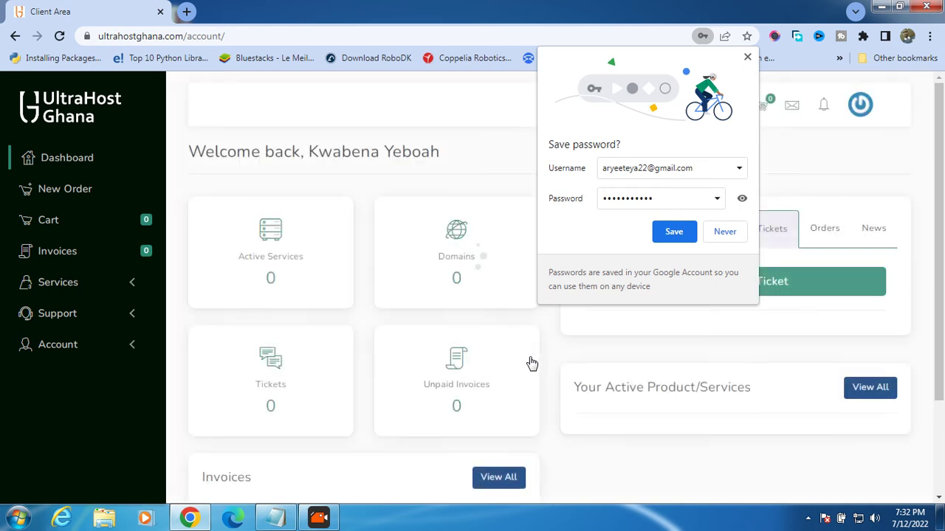
# - Close the save-password prompt and open Services > All from the sidebar
pyautogui.click(747, 57)
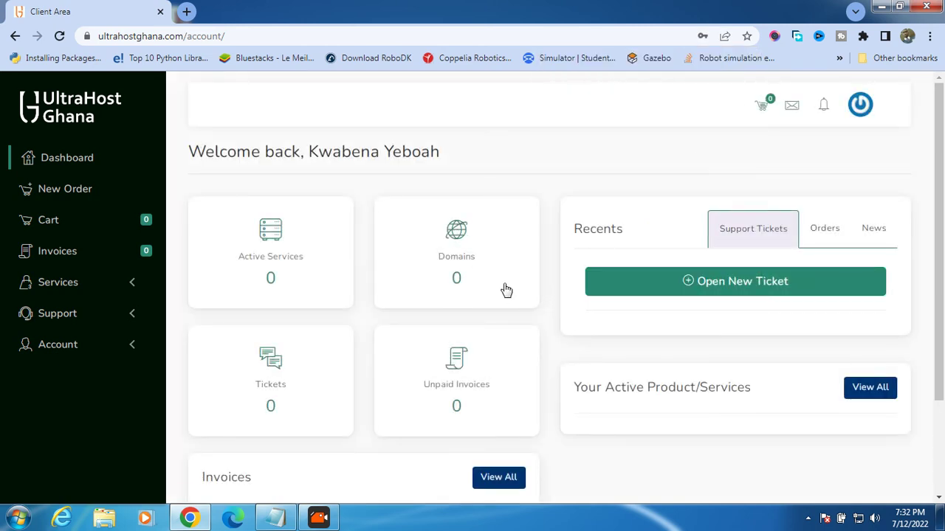
pyautogui.scroll(-3, 506, 290)
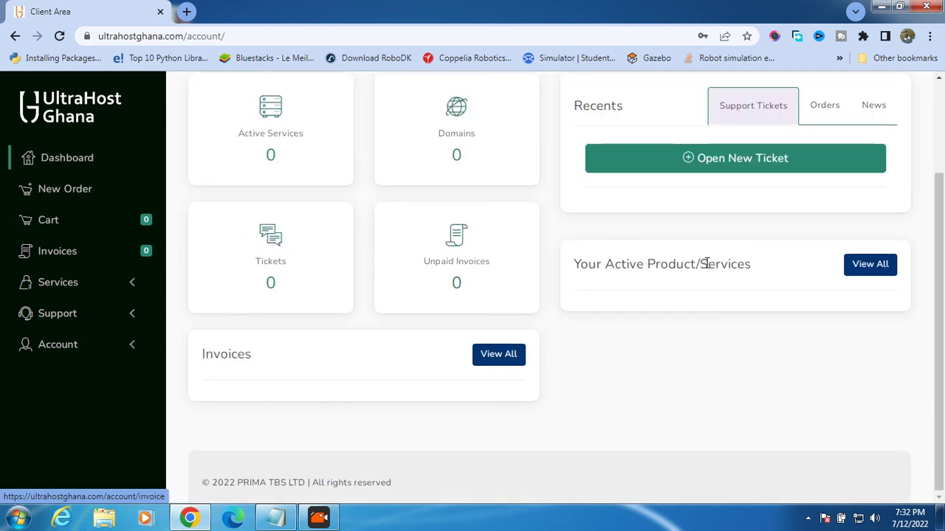
pyautogui.scroll(3, 706, 262)
pyautogui.scroll(-3, 691, 269)
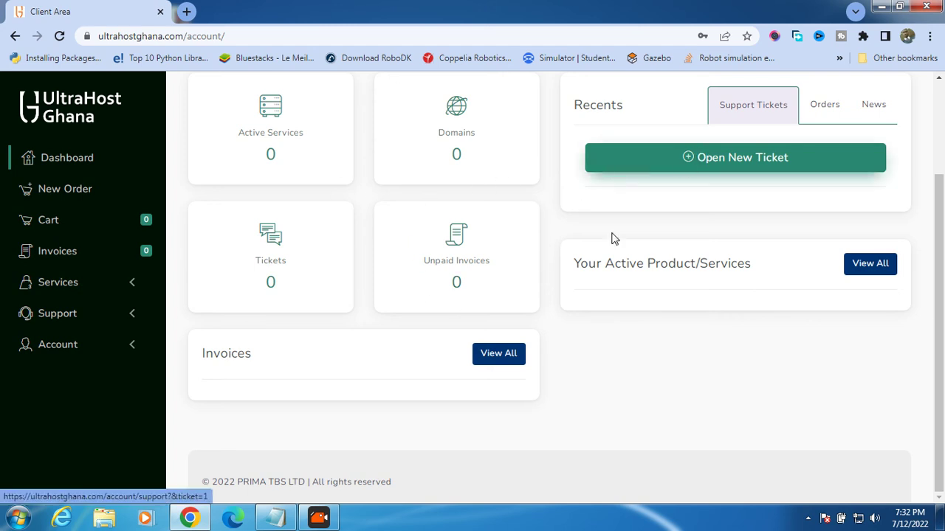
pyautogui.scroll(3, 603, 300)
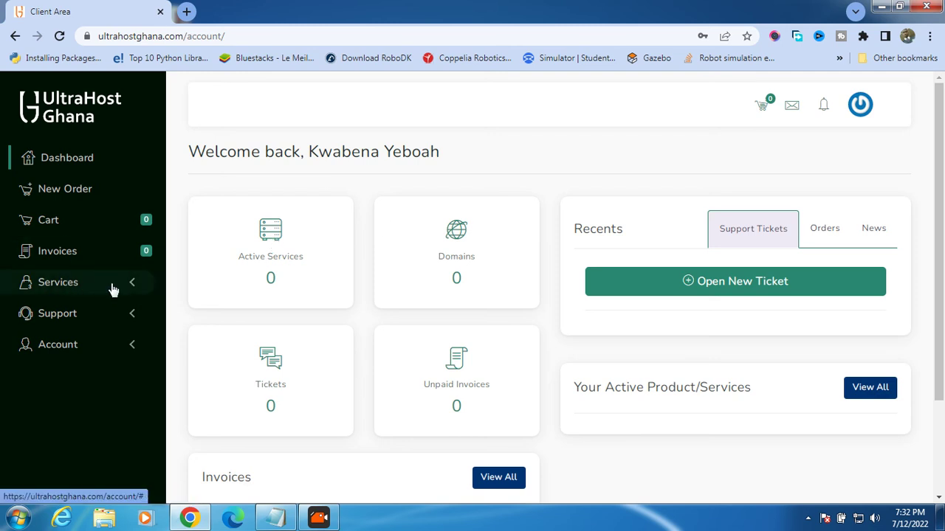
pyautogui.click(133, 286)
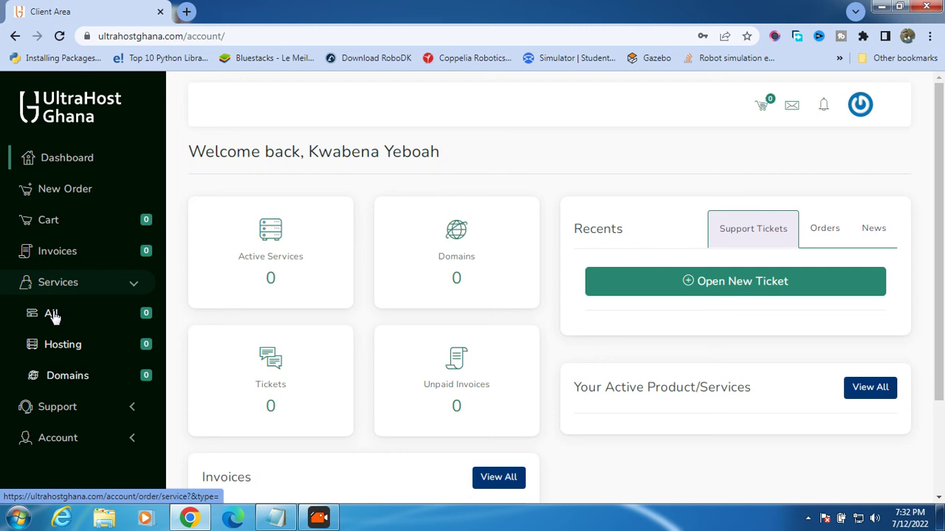
pyautogui.click(51, 314)
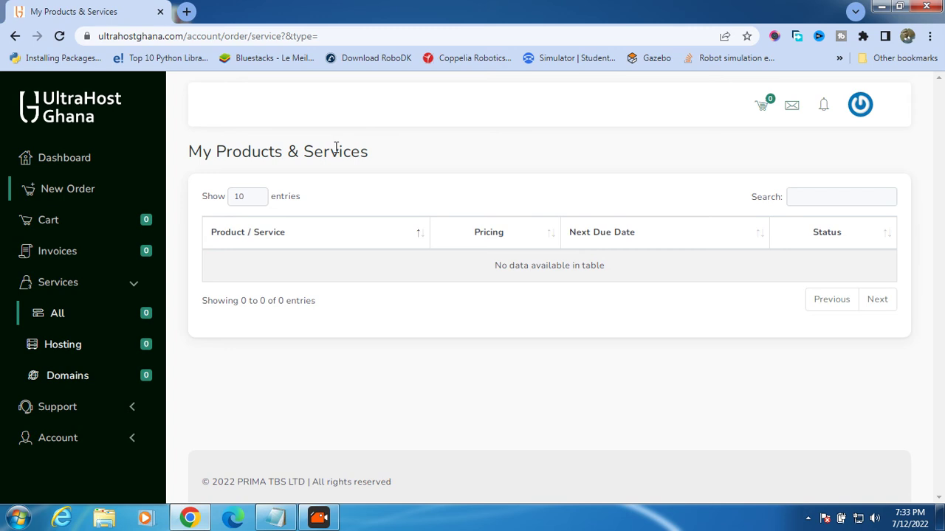
# - Start a new order from the sidebar's New Order link
pyautogui.click(83, 189)
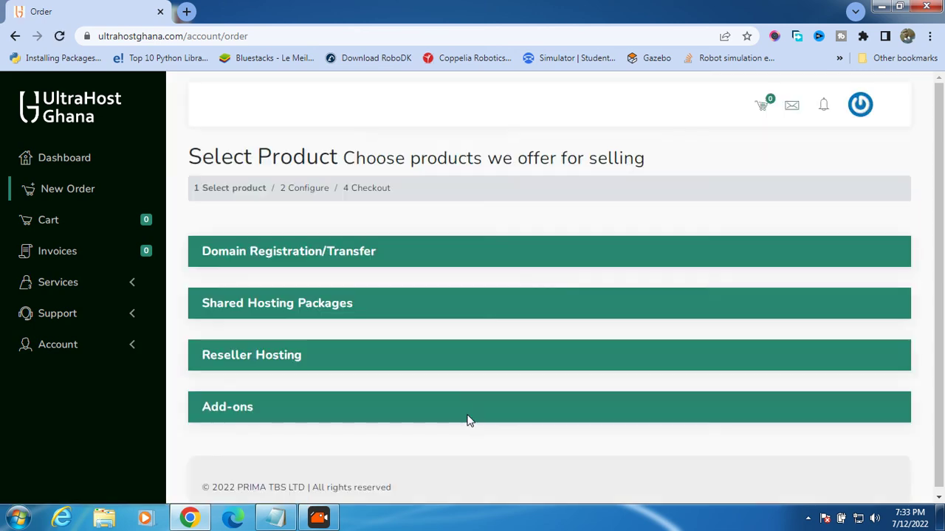
# - Expand Shared Hosting Packages, compare the plans, and order the Basic Package at GH¢ 17.00/month
pyautogui.click(515, 284)
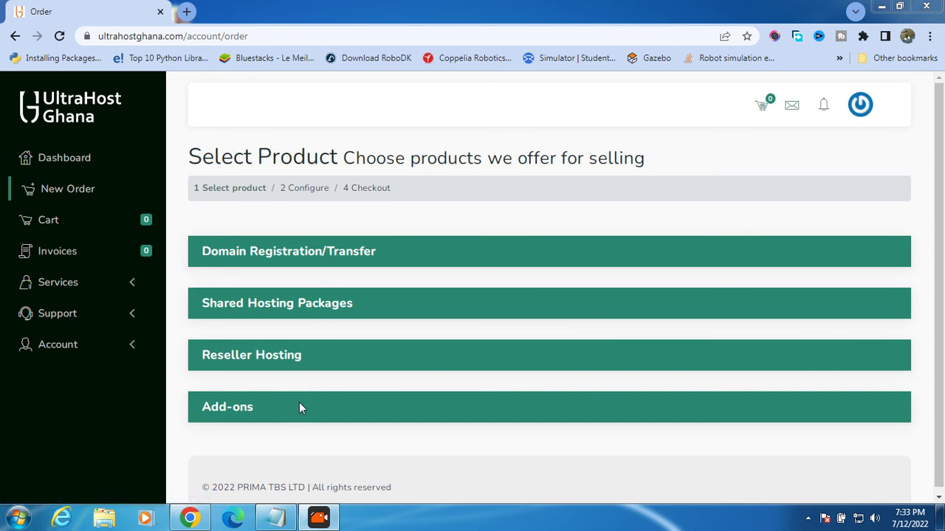
pyautogui.scroll(-1, 549, 269)
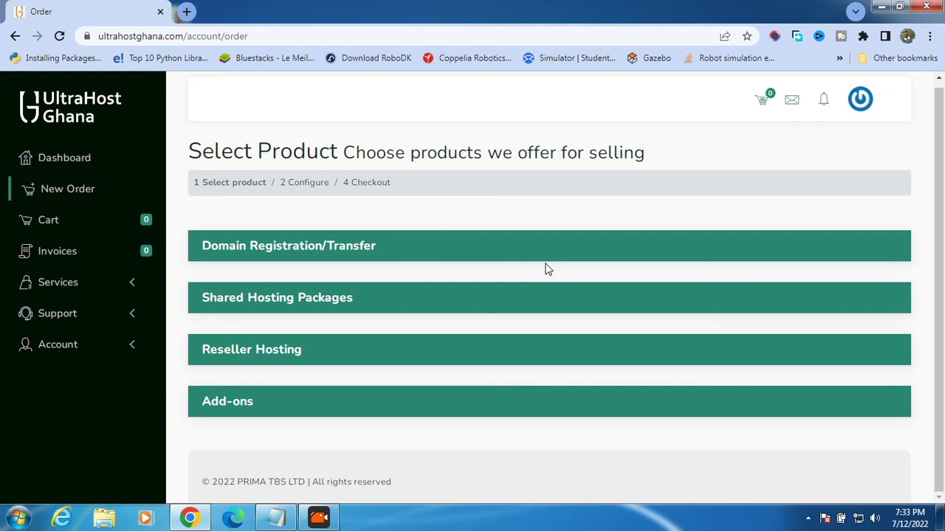
pyautogui.click(302, 299)
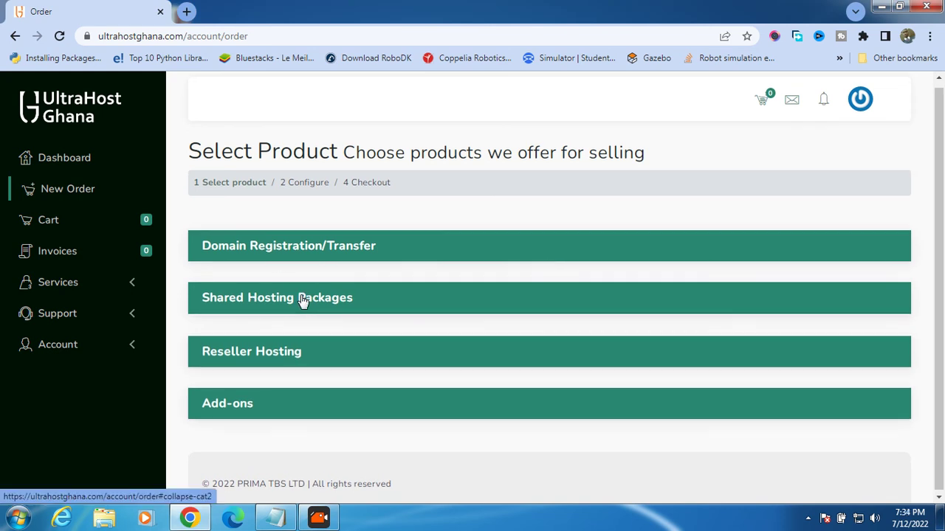
pyautogui.scroll(-3, 401, 310)
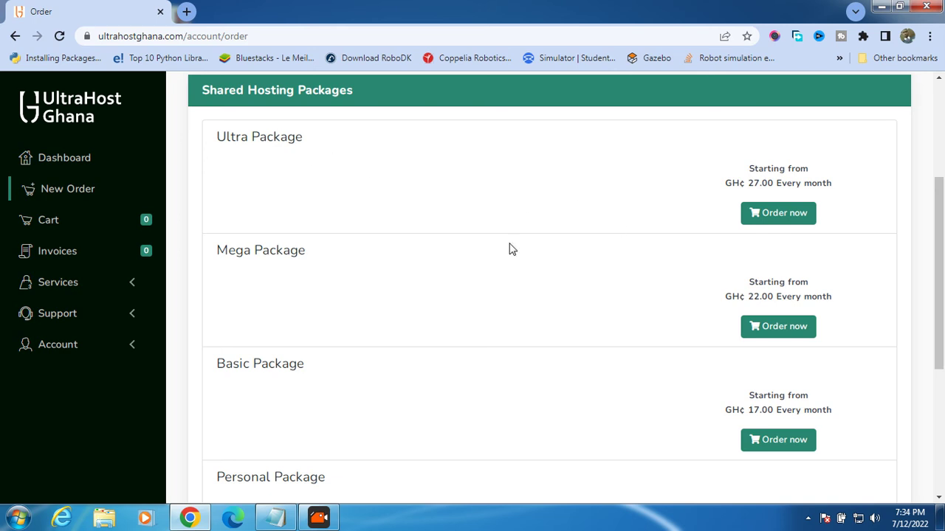
pyautogui.scroll(-1, 748, 333)
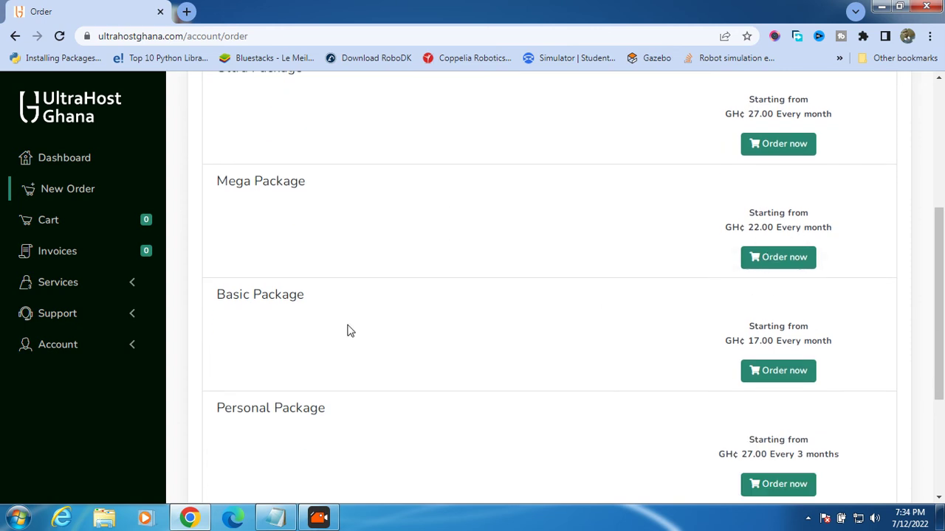
pyautogui.scroll(-2, 350, 331)
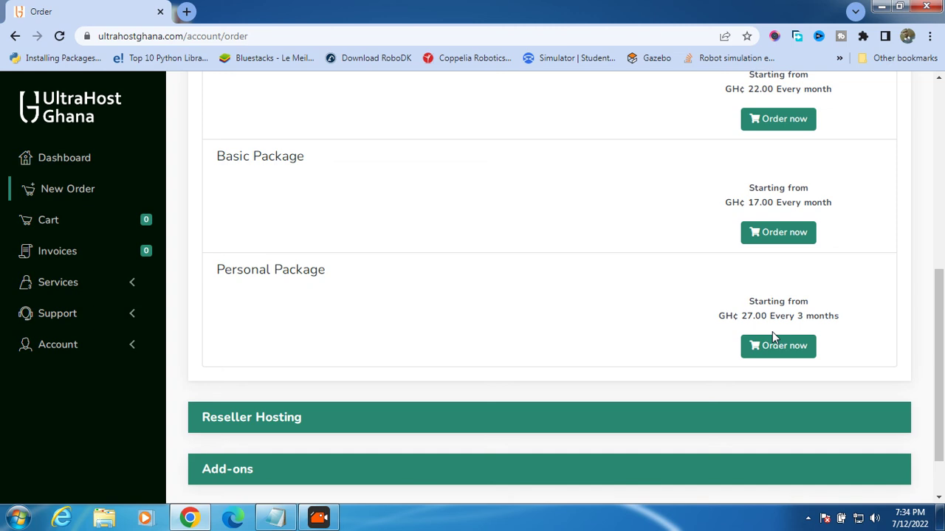
pyautogui.scroll(5, 772, 332)
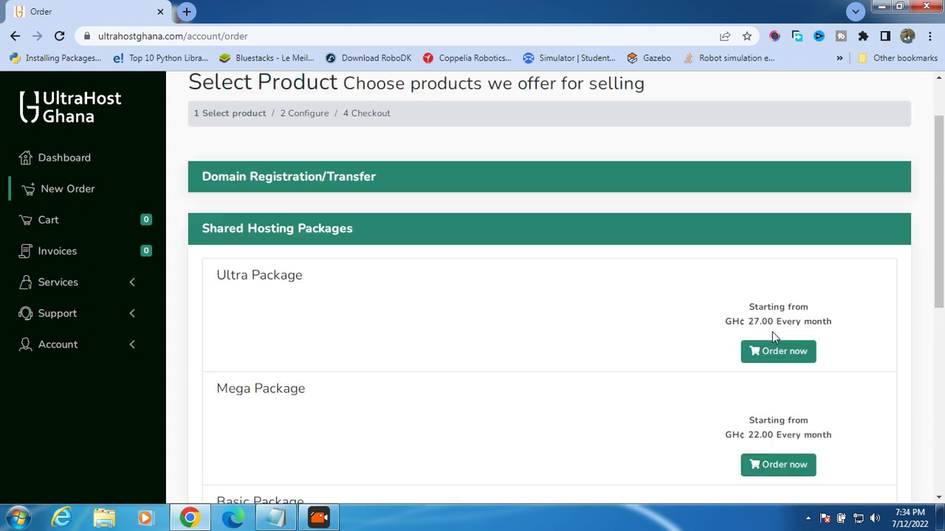
pyautogui.scroll(-2, 772, 331)
pyautogui.scroll(-1, 773, 335)
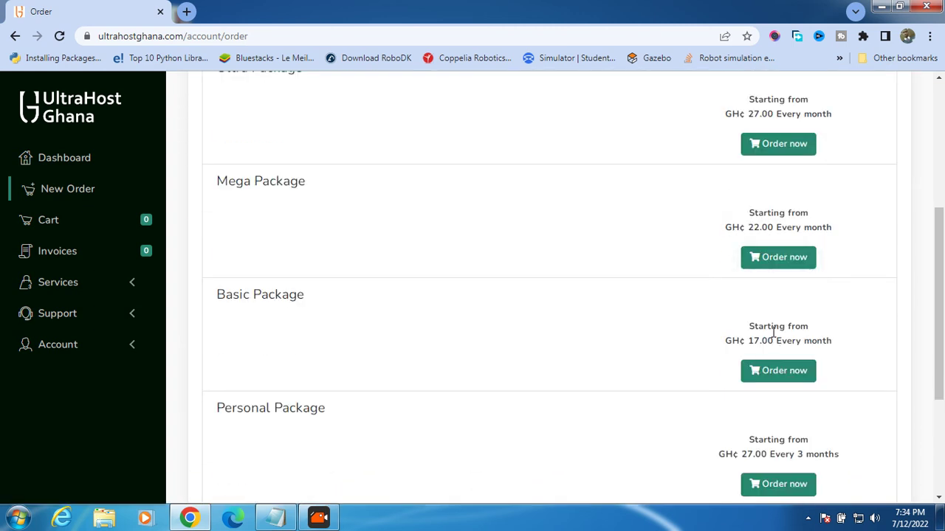
pyautogui.scroll(-2, 773, 333)
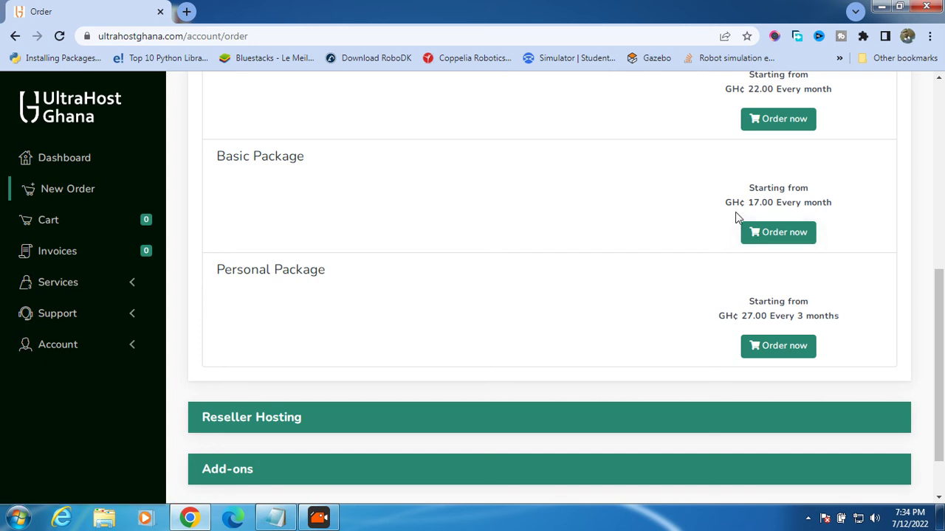
pyautogui.click(769, 234)
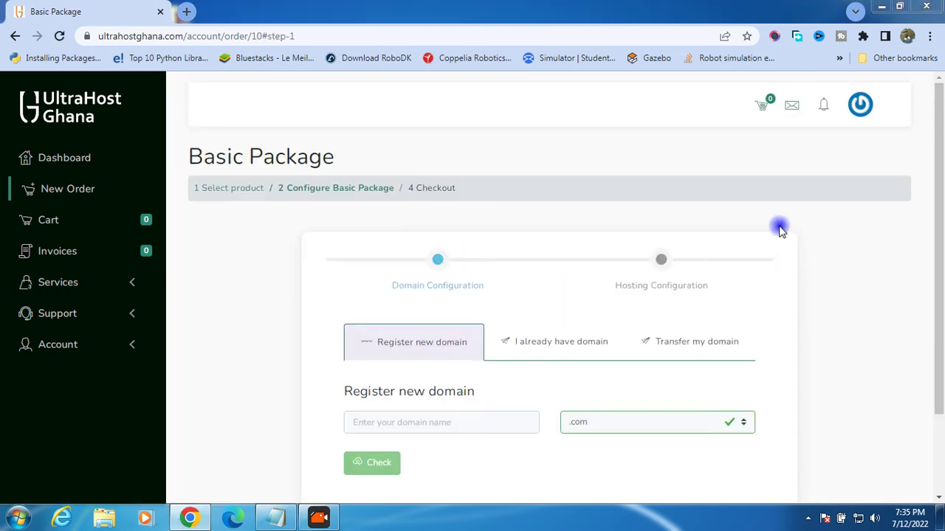
# - Preview the existing-domain and transfer options, then return to the Register new domain tab
pyautogui.scroll(-2, 774, 228)
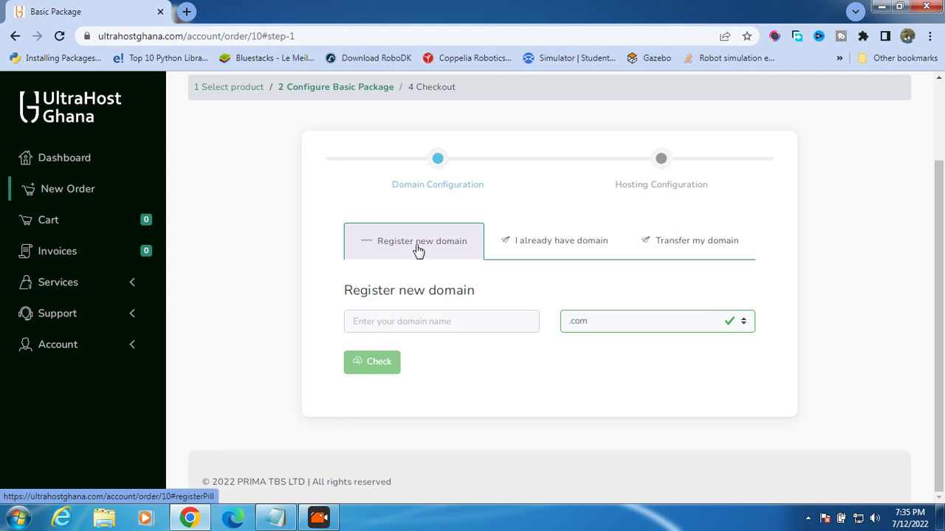
pyautogui.click(442, 322)
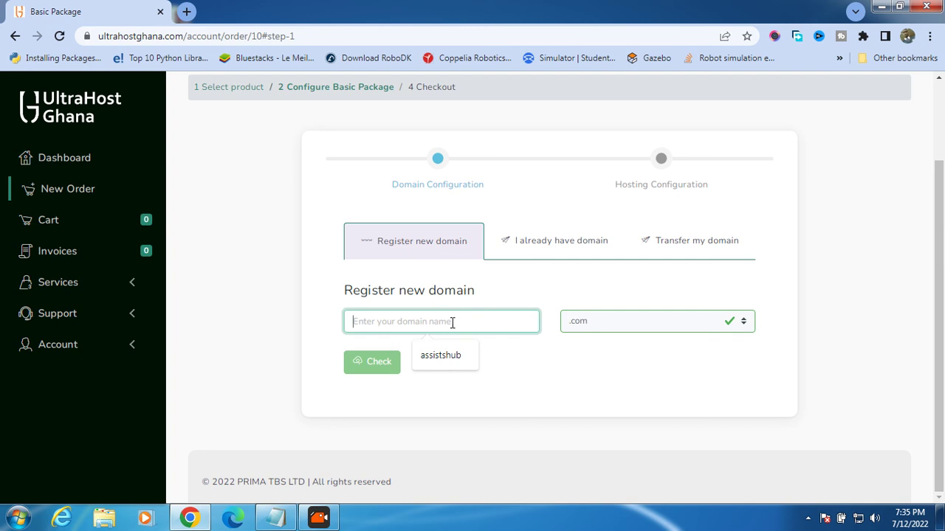
pyautogui.click(542, 244)
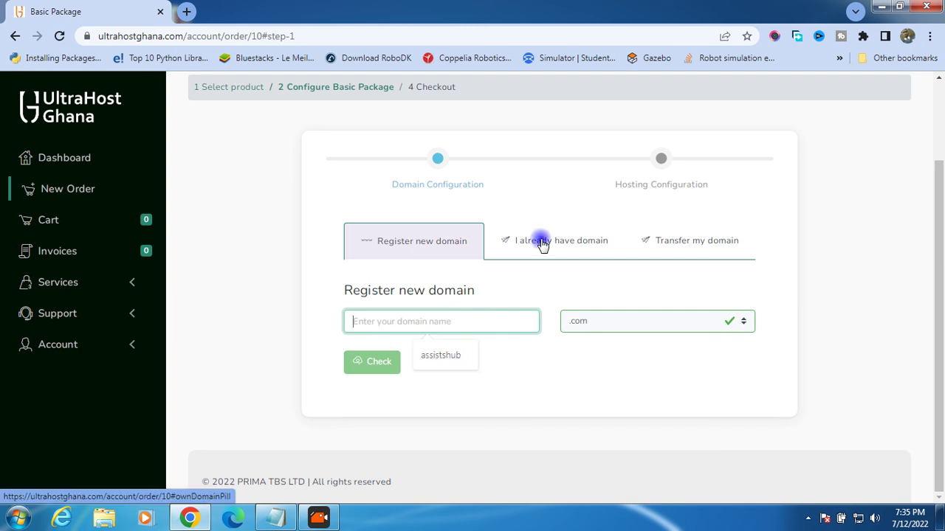
pyautogui.click(450, 320)
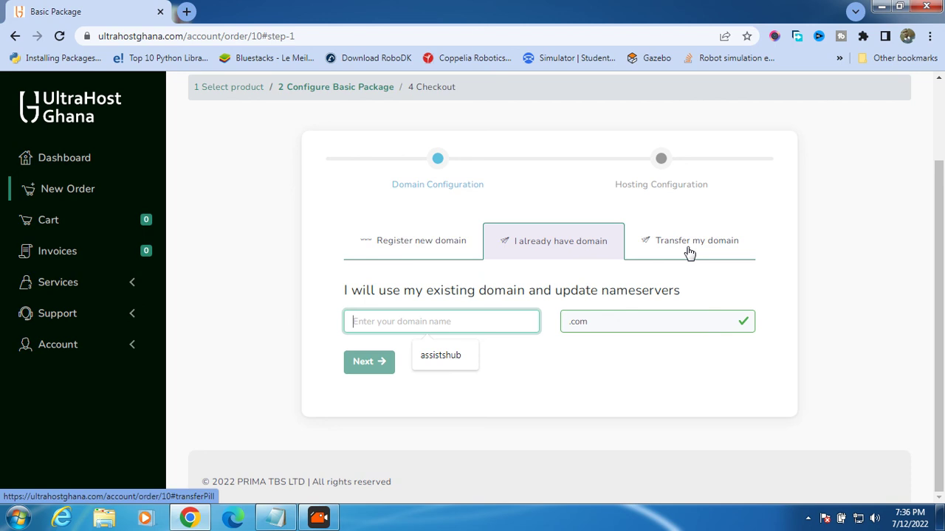
pyautogui.click(689, 244)
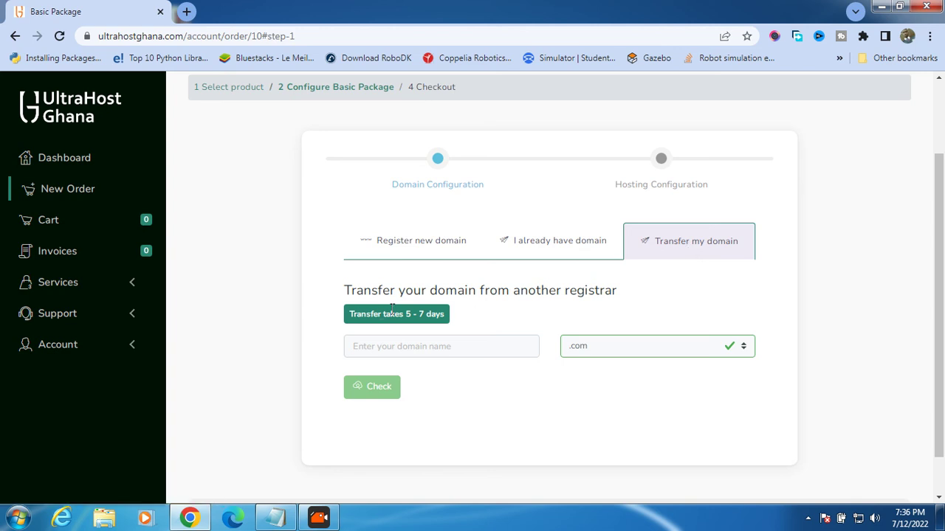
pyautogui.click(434, 248)
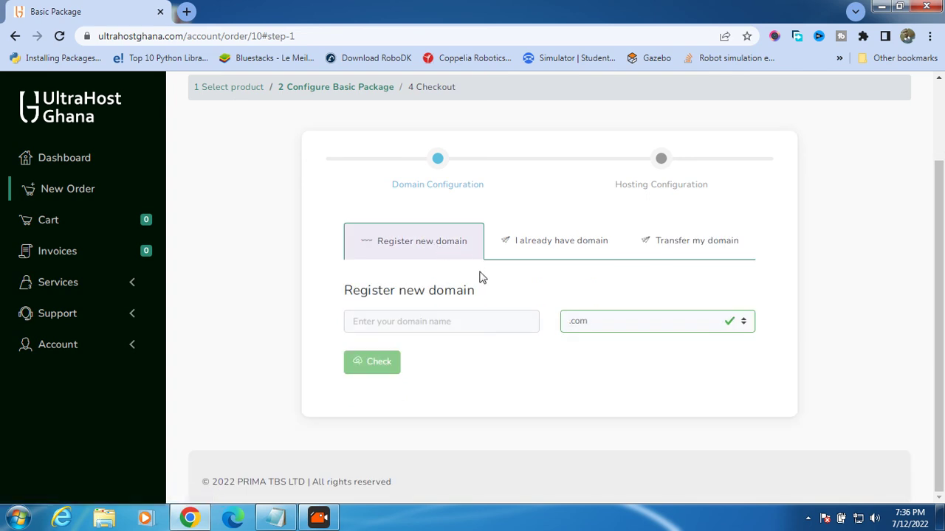
pyautogui.click(462, 315)
pyautogui.click(464, 317)
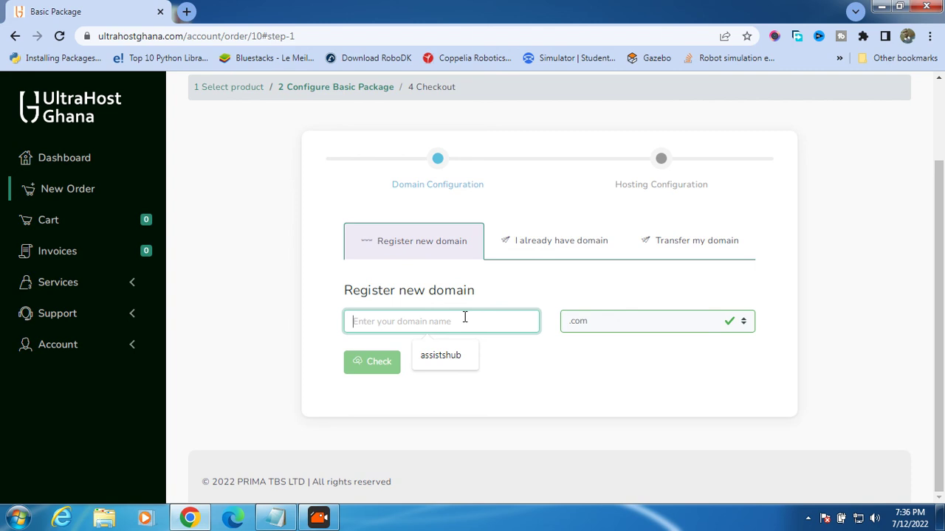
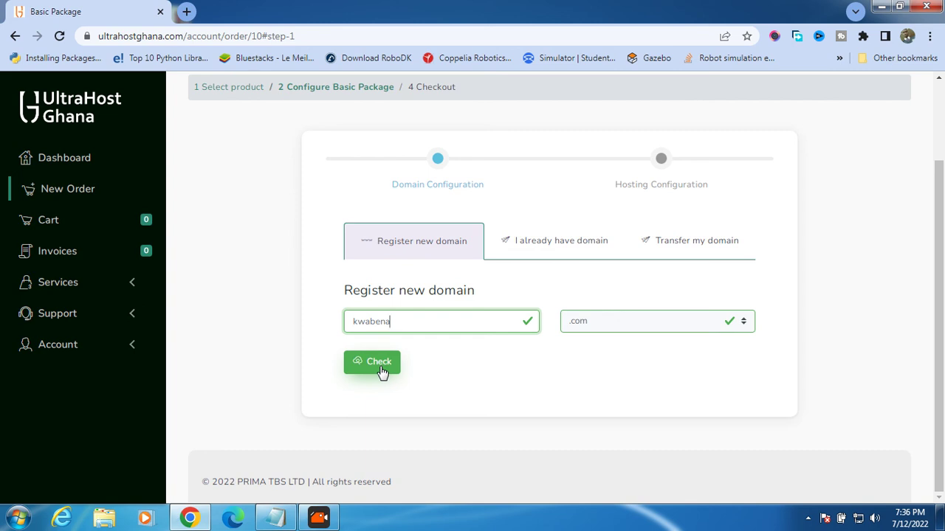
pyautogui.click(381, 367)
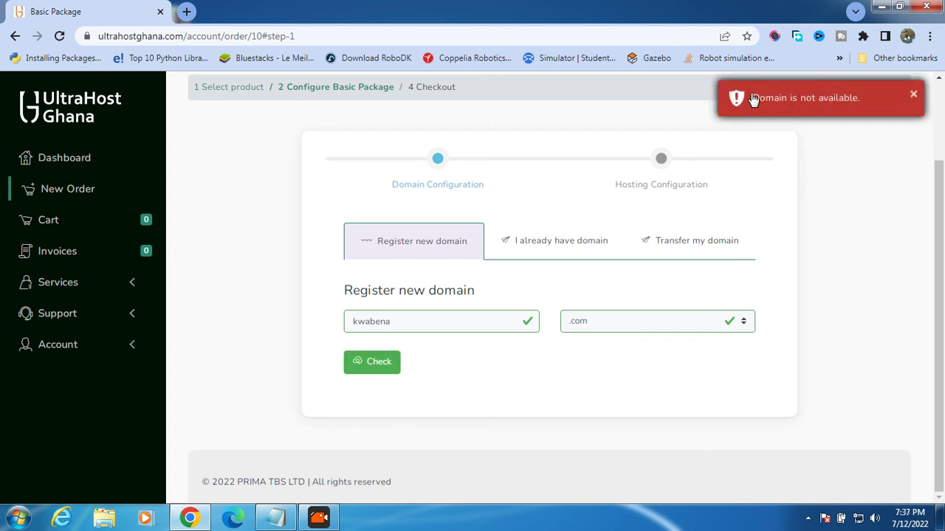
pyautogui.click(467, 319)
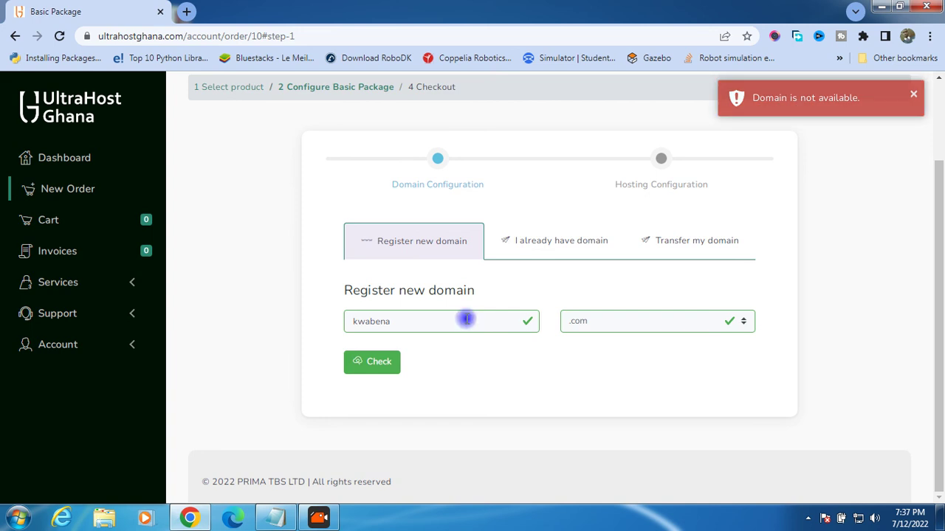
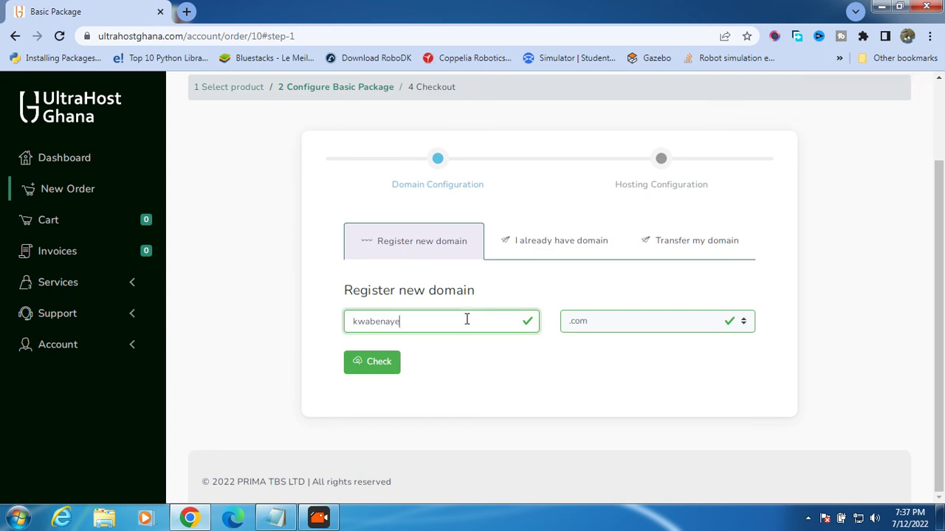
pyautogui.click(360, 364)
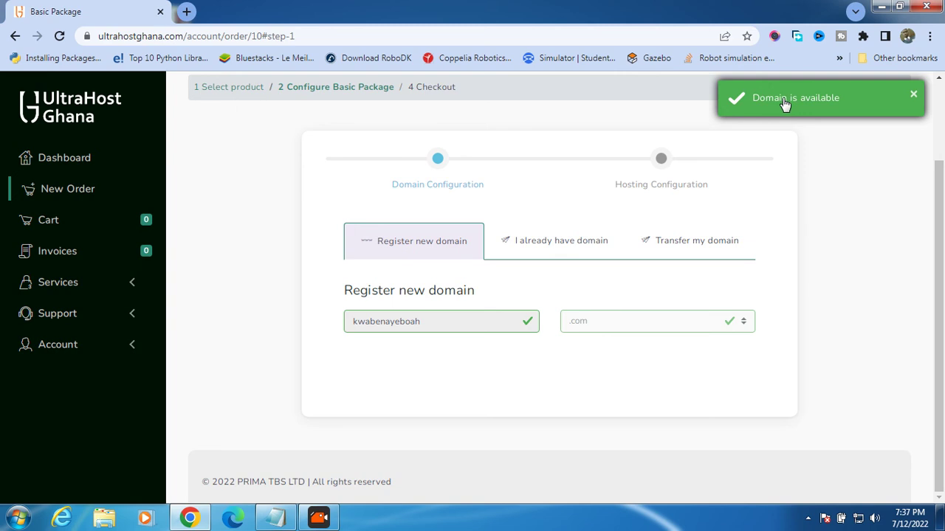
pyautogui.scroll(-1, 800, 216)
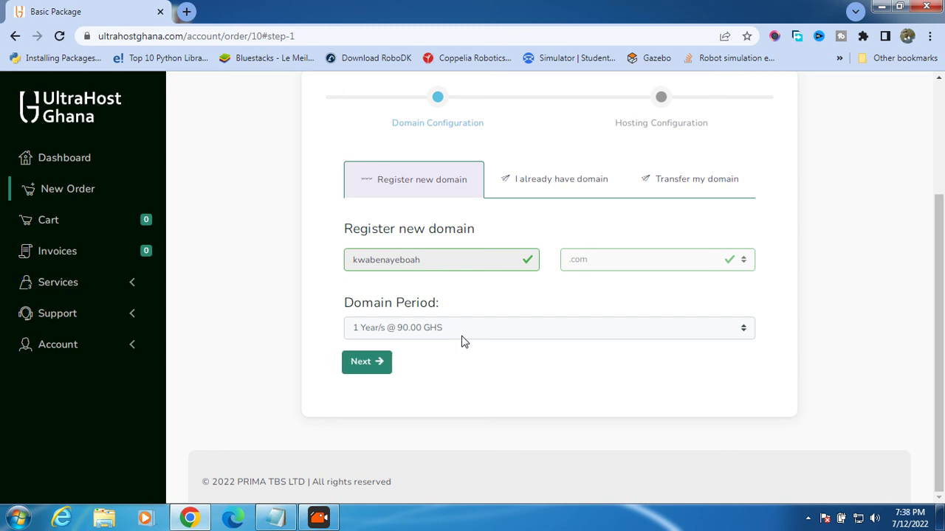
pyautogui.click(446, 330)
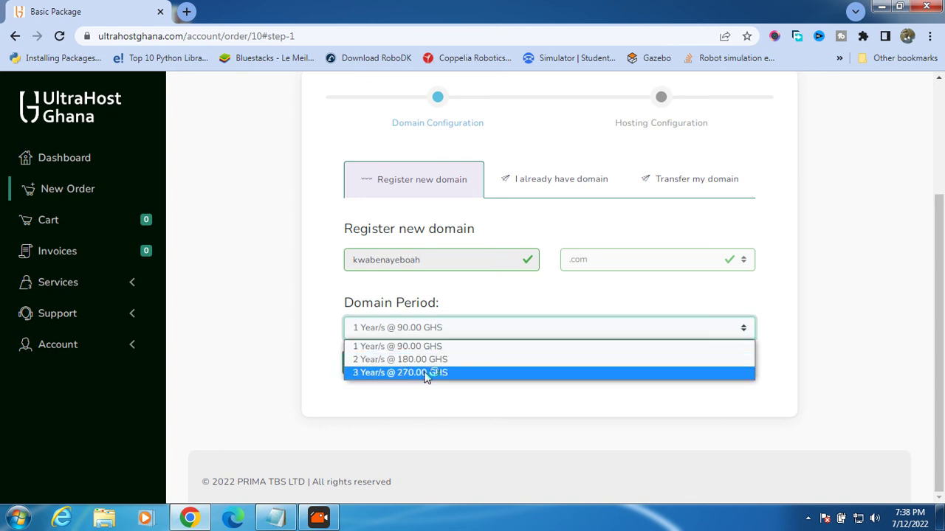
pyautogui.click(463, 329)
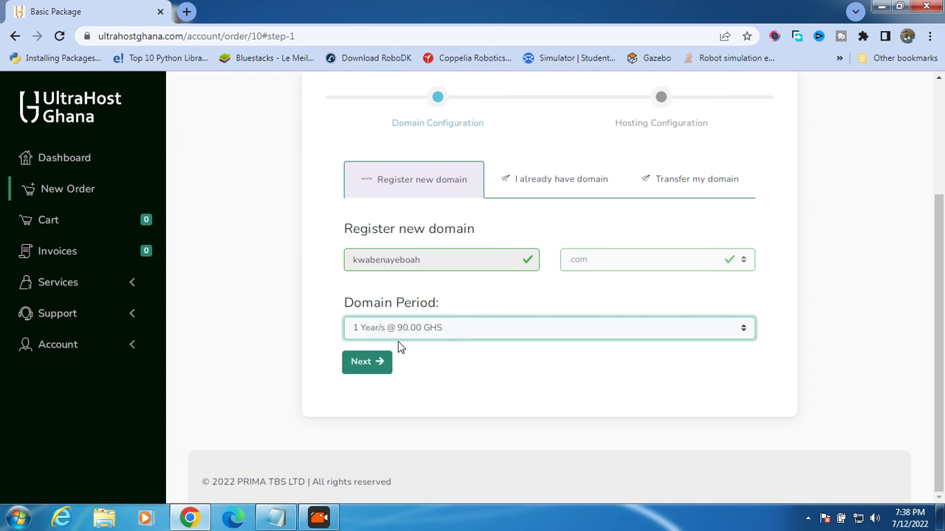
pyautogui.click(378, 362)
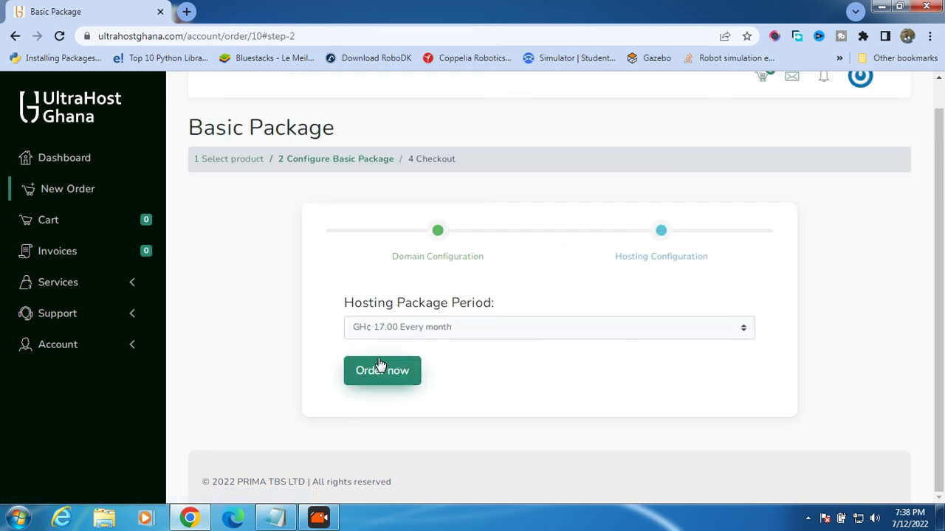
# - Keep the Basic Package on GH¢ 17.00 Every month billing and order it
pyautogui.click(464, 330)
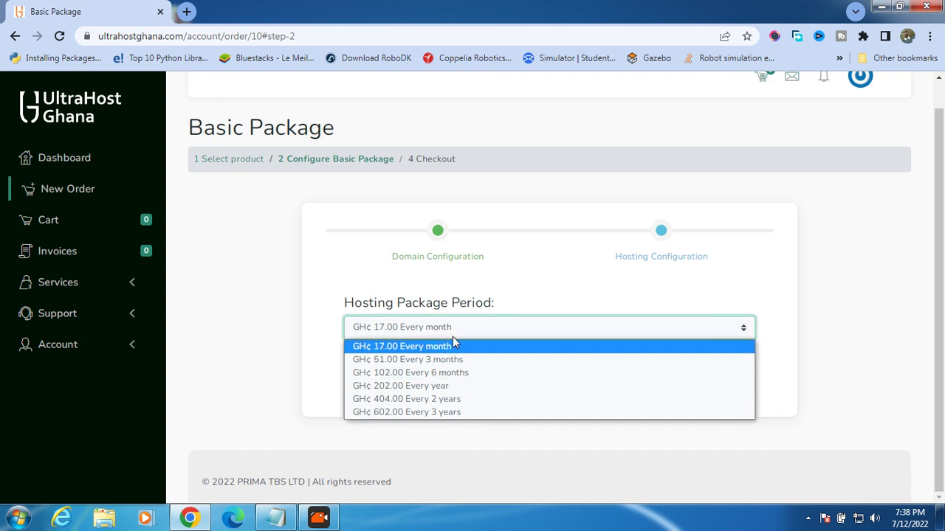
pyautogui.click(453, 347)
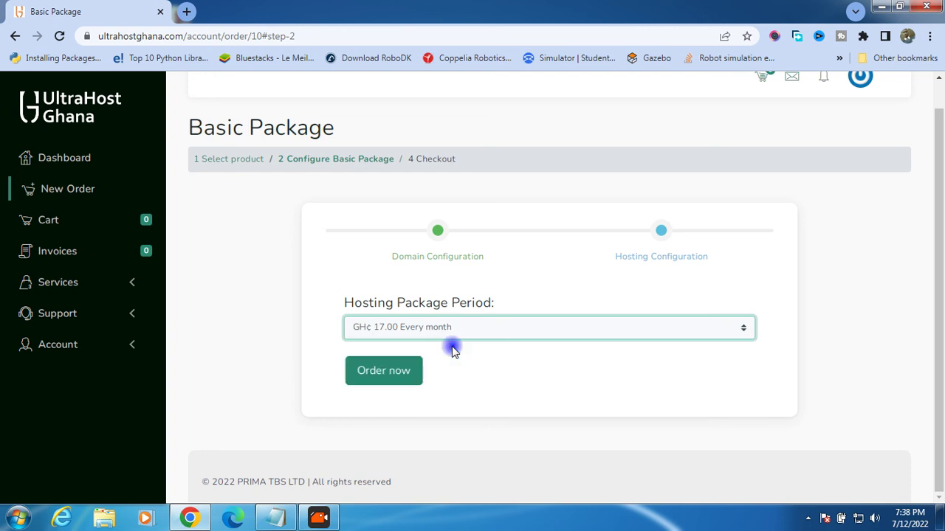
pyautogui.click(379, 369)
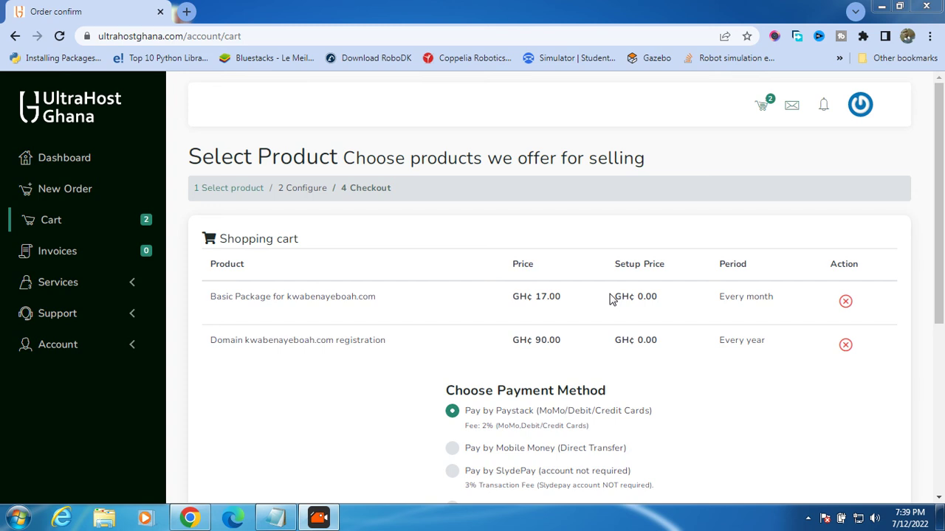
# - Choose Pay by Mobile Money (Direct Transfer) as the payment method for the GH¢ 107.00 cart
pyautogui.scroll(-2, 682, 255)
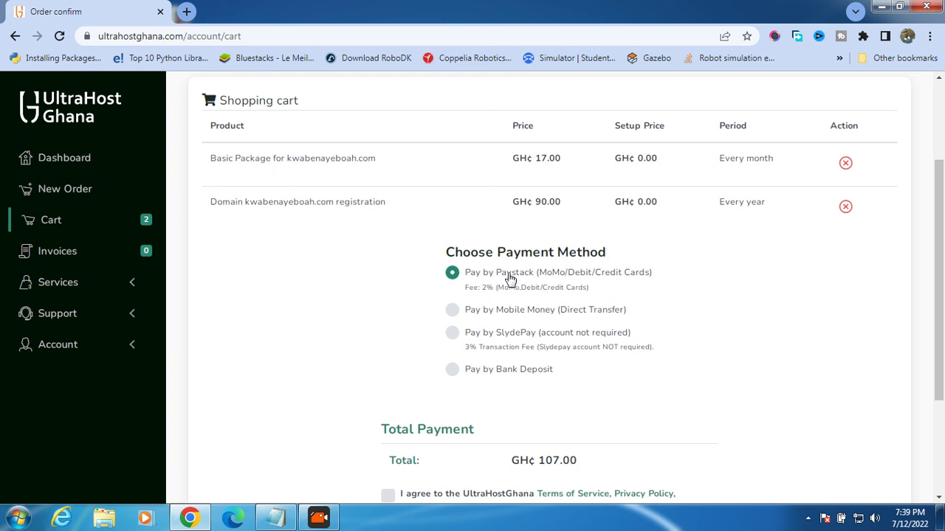
pyautogui.scroll(-1, 542, 245)
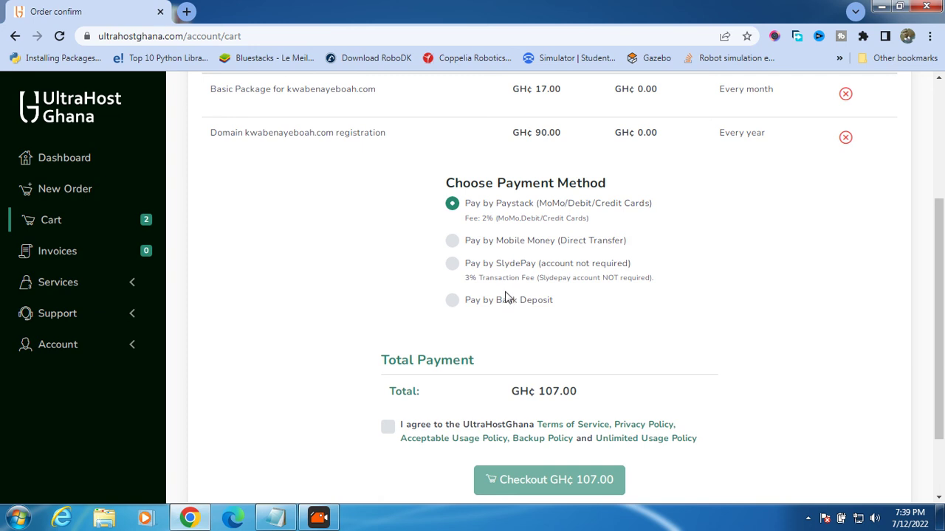
pyautogui.click(476, 242)
pyautogui.scroll(-2, 492, 249)
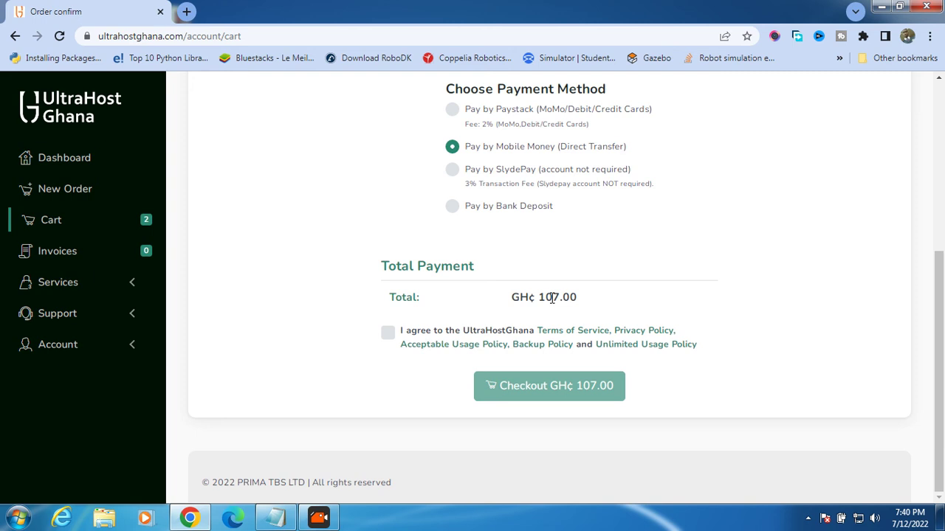
pyautogui.click(538, 380)
pyautogui.click(387, 336)
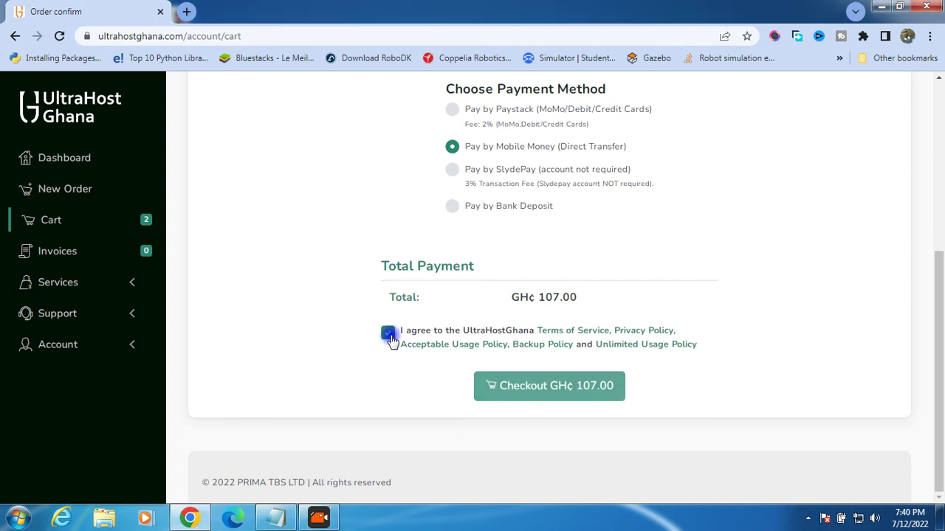
pyautogui.click(533, 391)
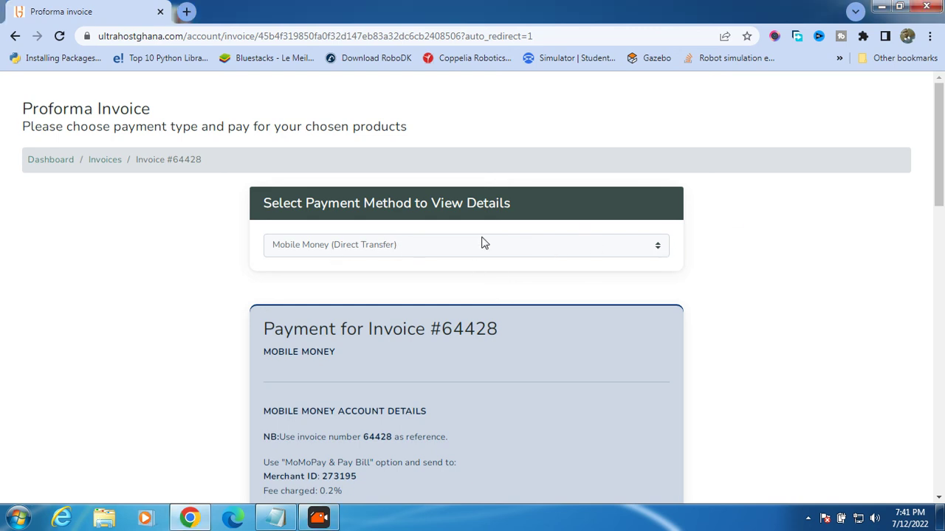
pyautogui.scroll(-3, 504, 241)
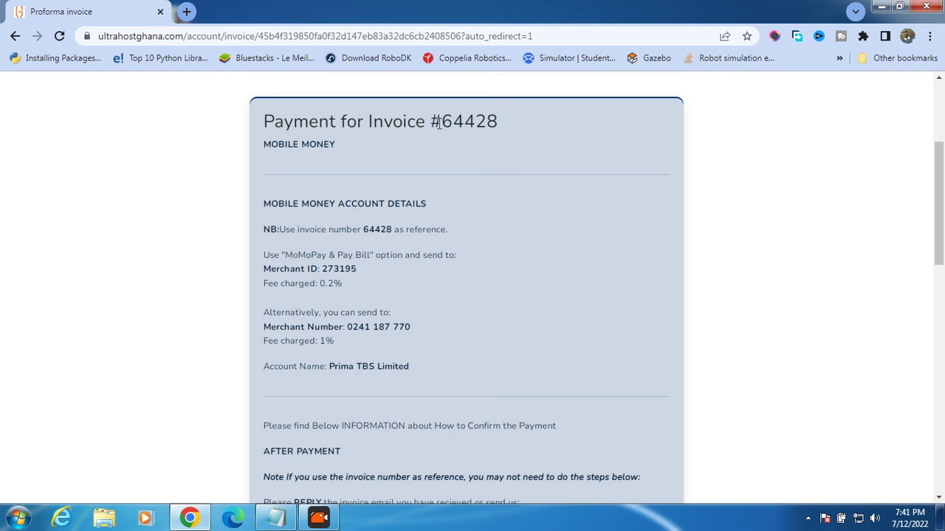
pyautogui.moveTo(443, 123); pyautogui.dragTo(510, 123)
pyautogui.click(478, 139)
pyautogui.scroll(-3, 422, 181)
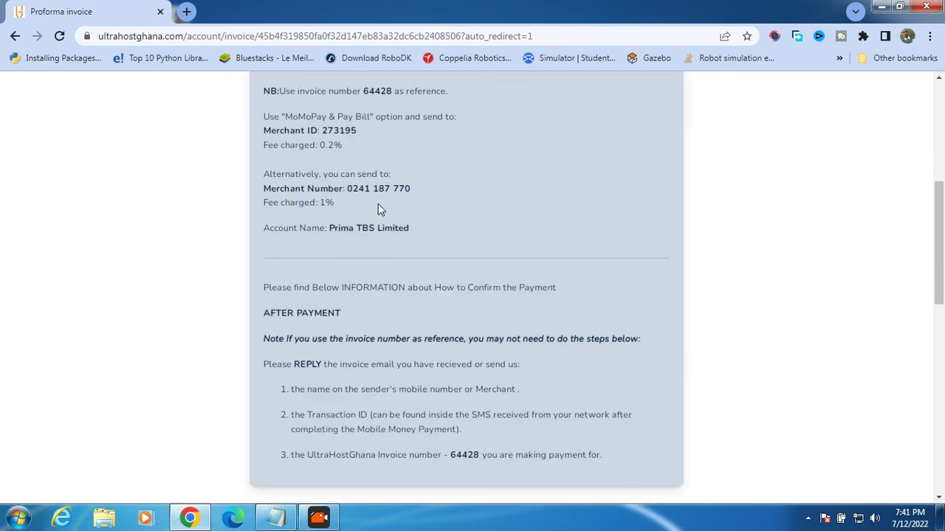
pyautogui.moveTo(347, 191); pyautogui.dragTo(421, 189)
pyautogui.click(422, 191)
pyautogui.moveTo(328, 229); pyautogui.dragTo(411, 241)
pyautogui.click(429, 232)
pyautogui.scroll(-1, 391, 229)
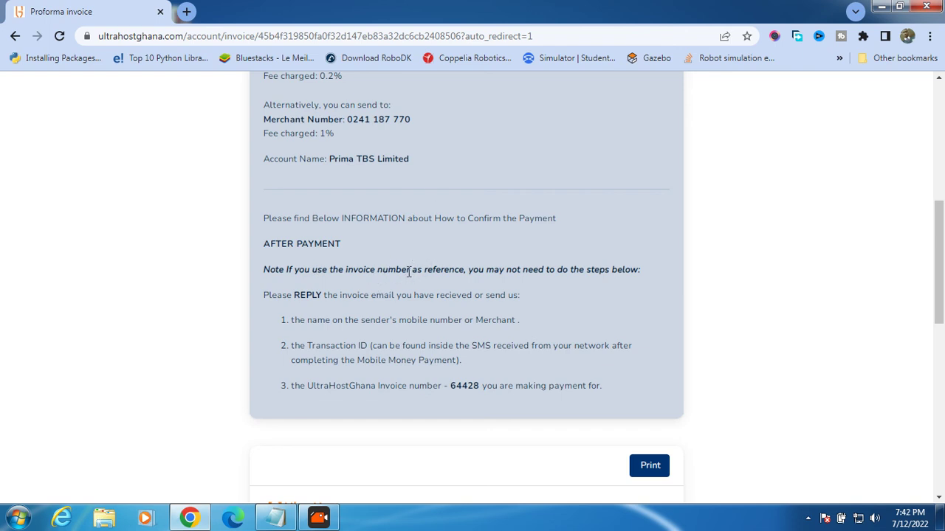
pyautogui.scroll(-3, 364, 295)
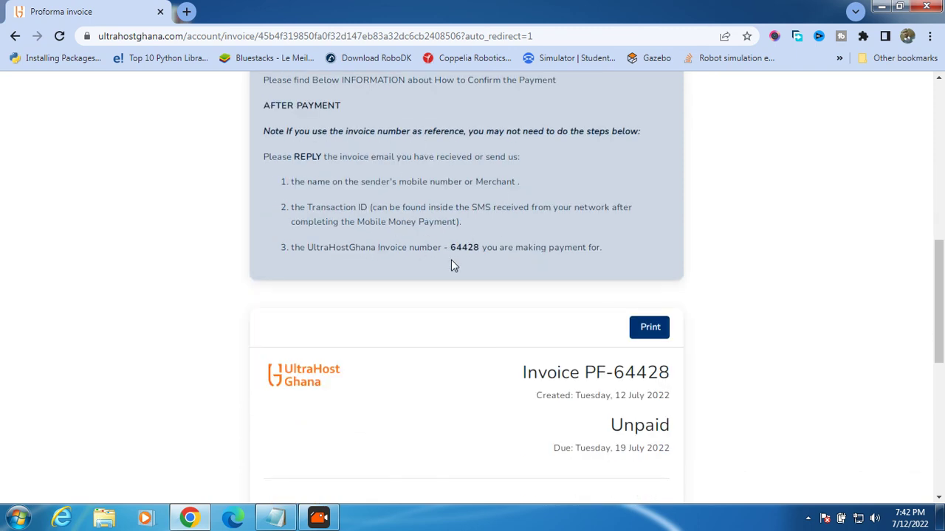
pyautogui.scroll(-5, 451, 266)
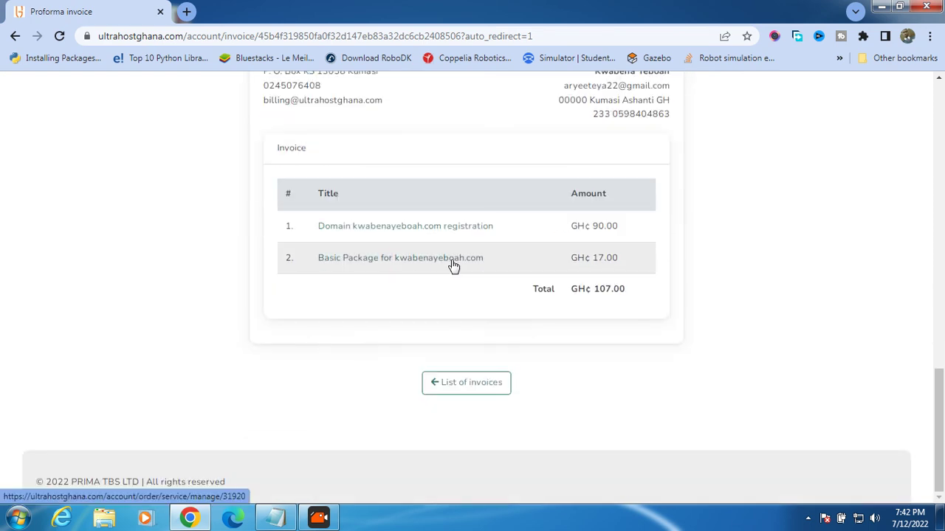
pyautogui.scroll(15, 454, 266)
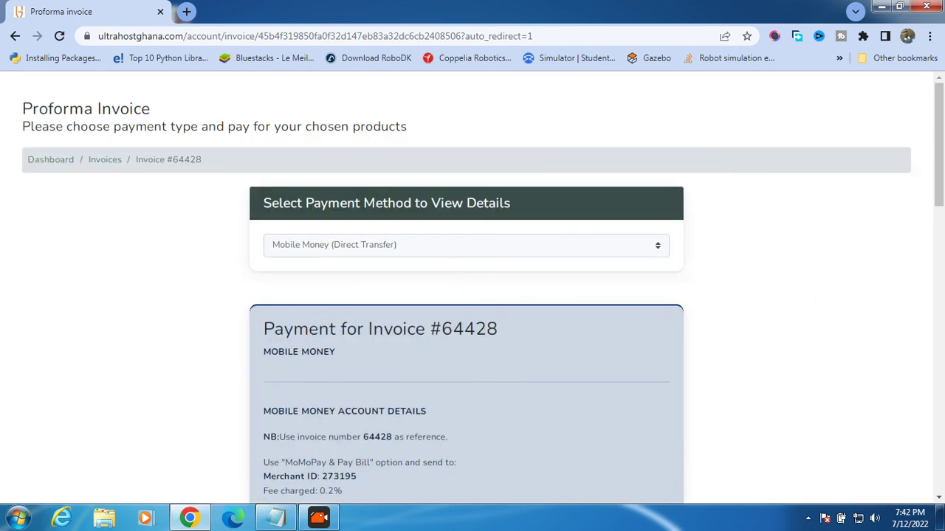
pyautogui.scroll(-4, 434, 354)
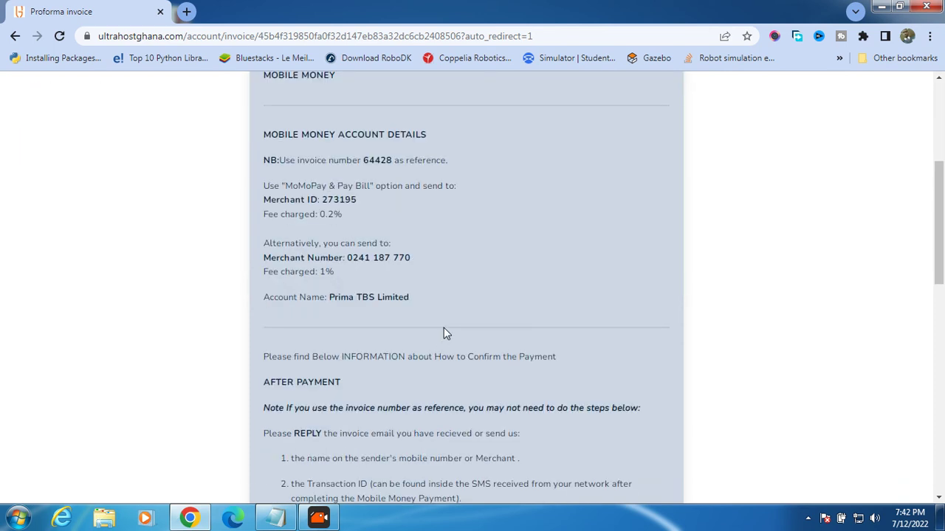
pyautogui.scroll(-2, 443, 328)
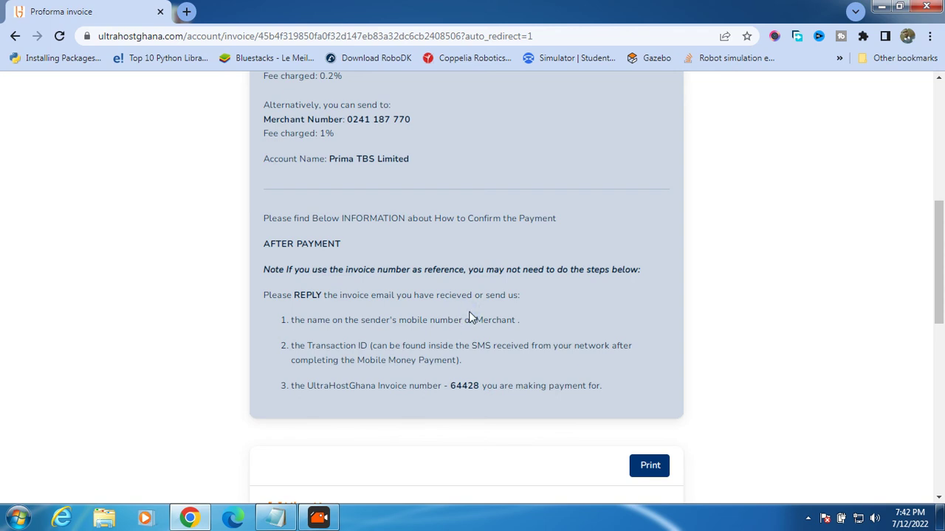
pyautogui.scroll(-2, 472, 318)
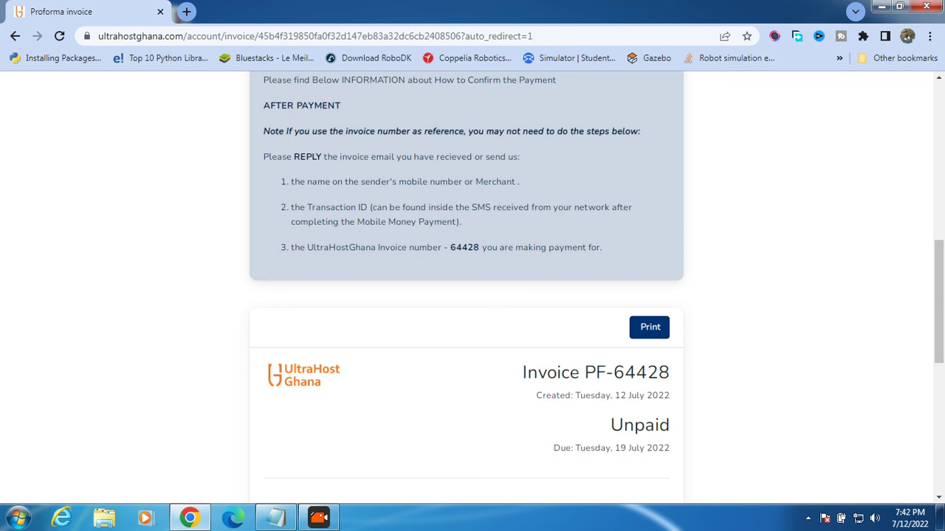
pyautogui.hotkey('alt', 'Tab')
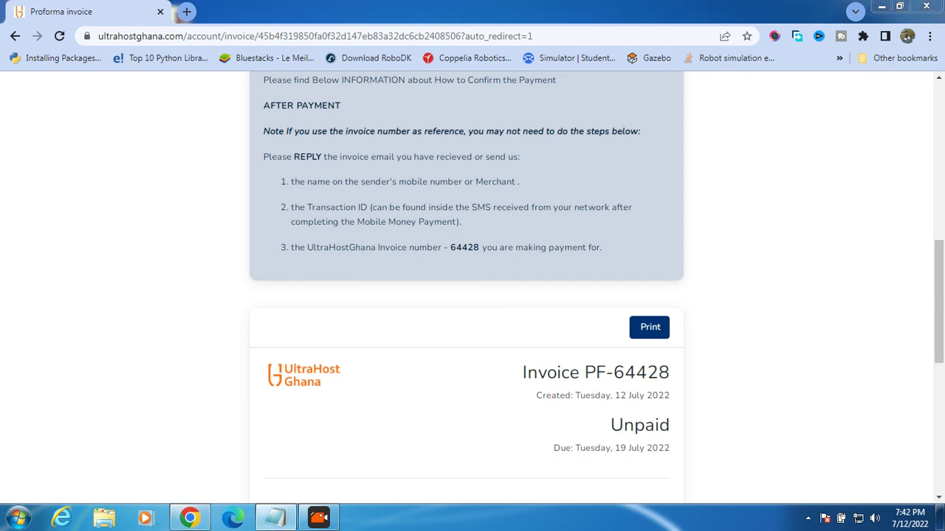